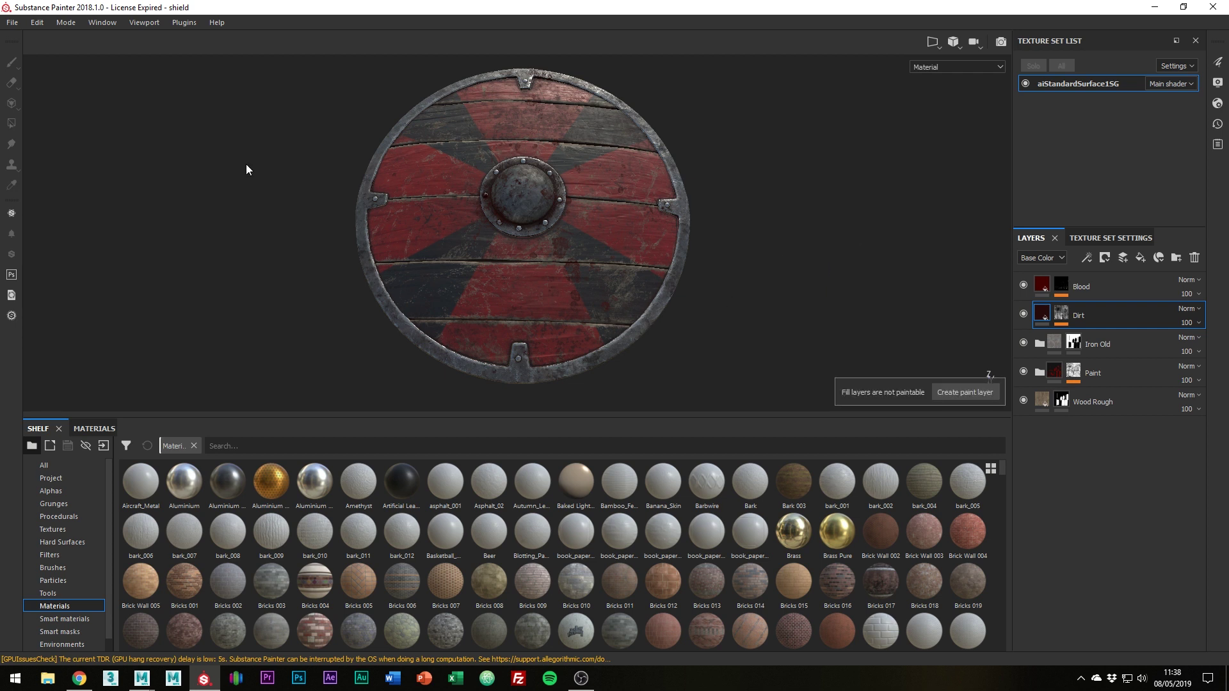
# - Start a texture export for the shield and choose Demo_Project/sourceimages/shield_pbr_01 as the output folder
pyautogui.click(11, 25)
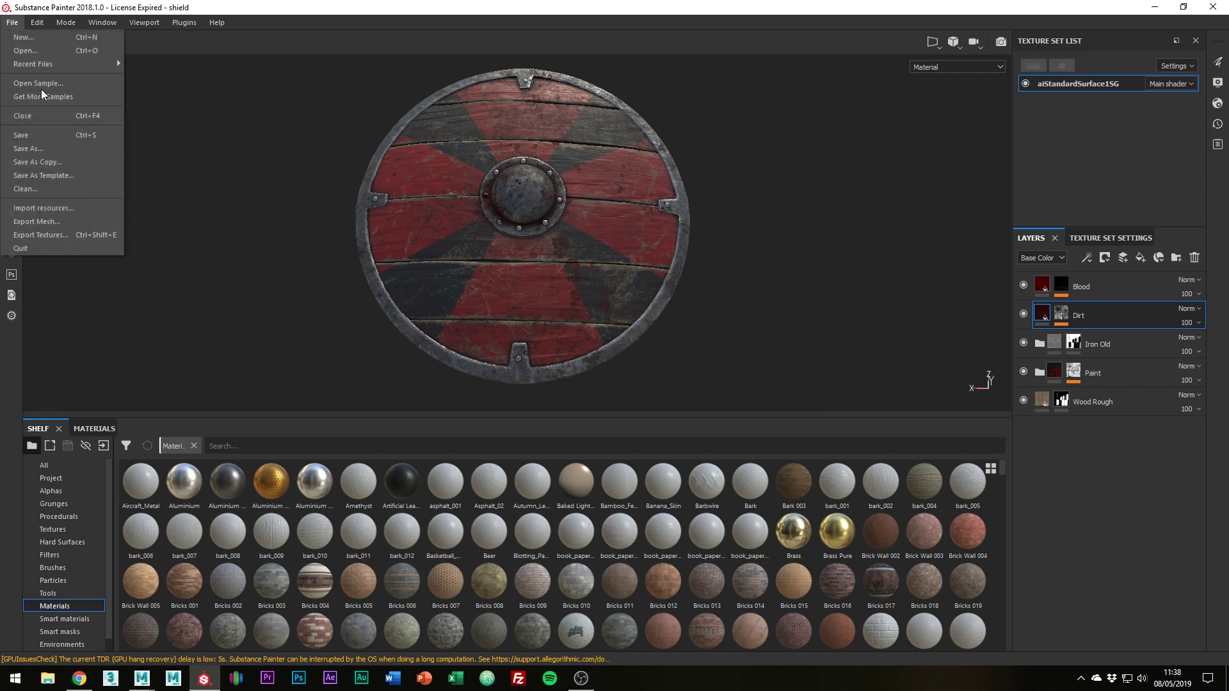
pyautogui.click(70, 235)
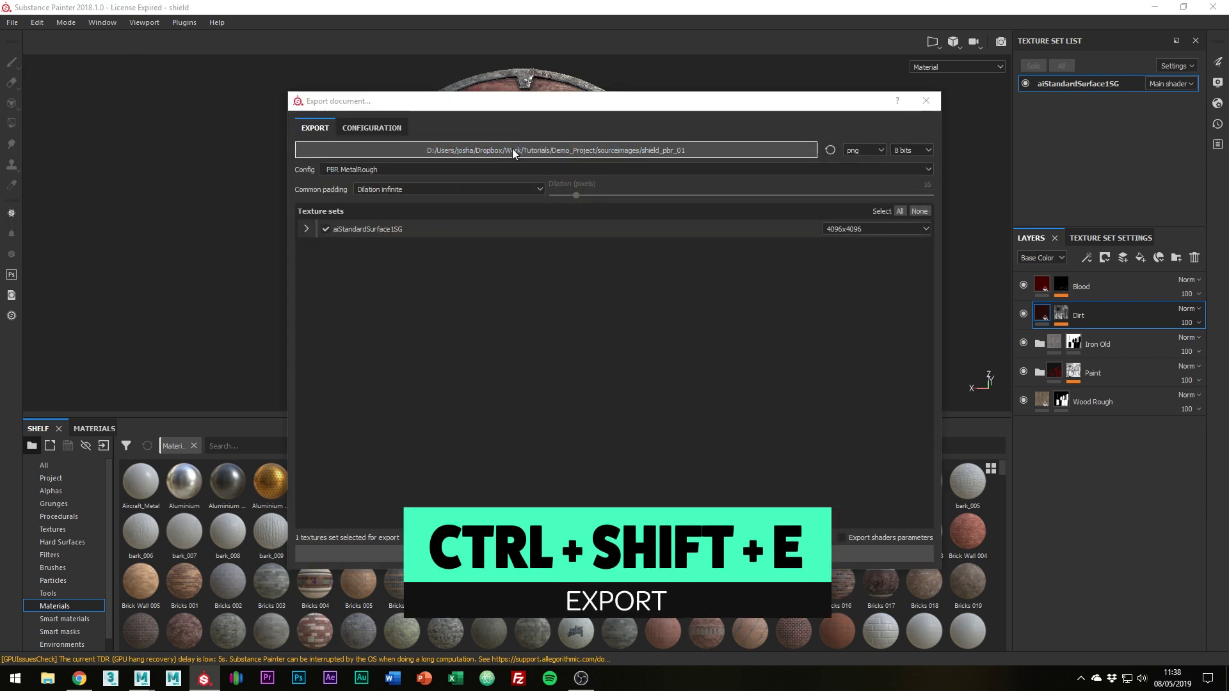
pyautogui.click(512, 150)
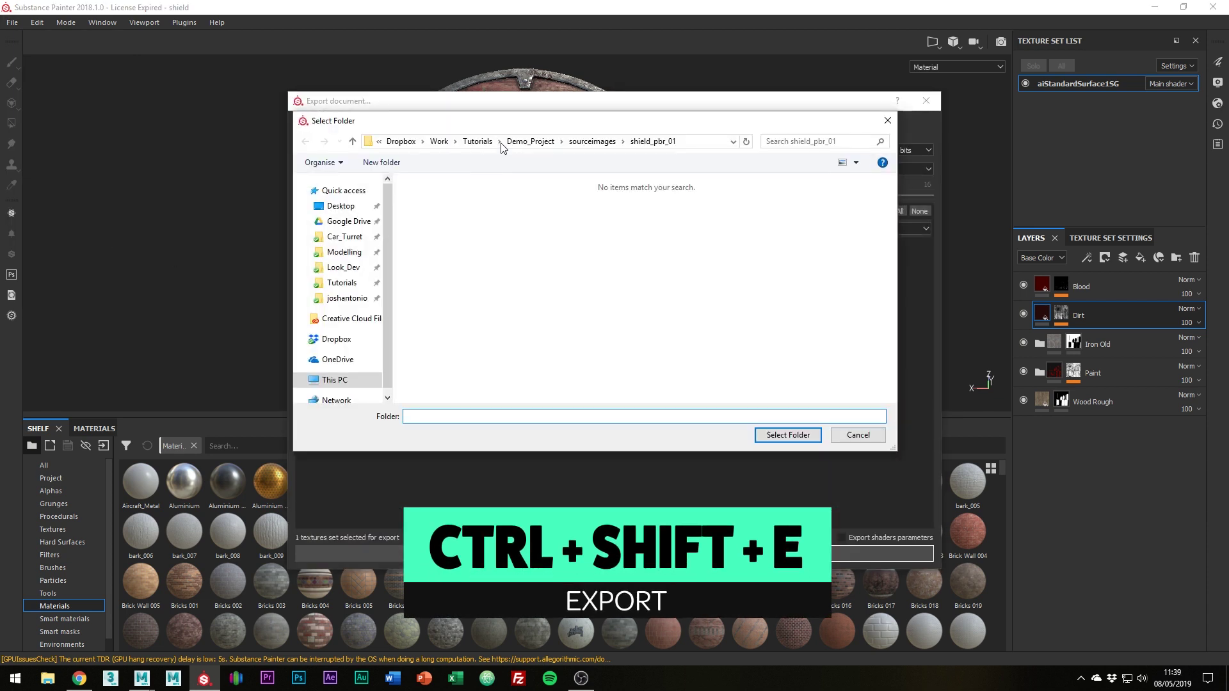
pyautogui.click(786, 439)
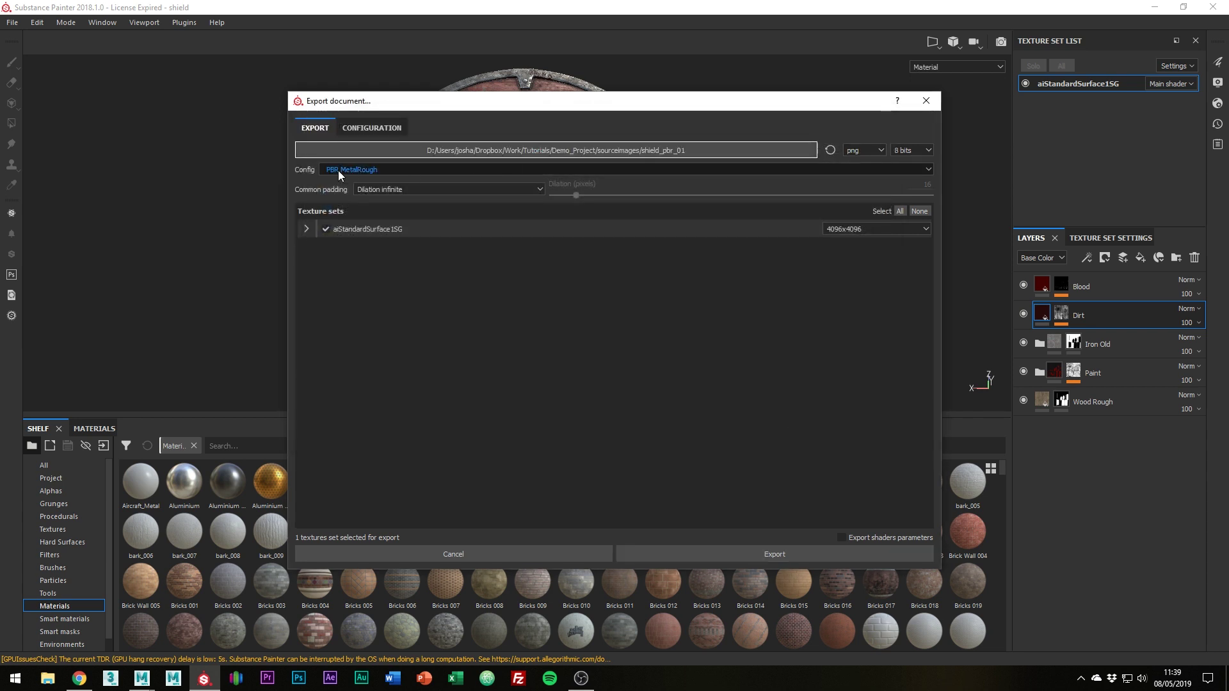
# - Export the aiStandardSurface1SG texture set at 4096x4096 and dismiss the export report
pyautogui.click(840, 230)
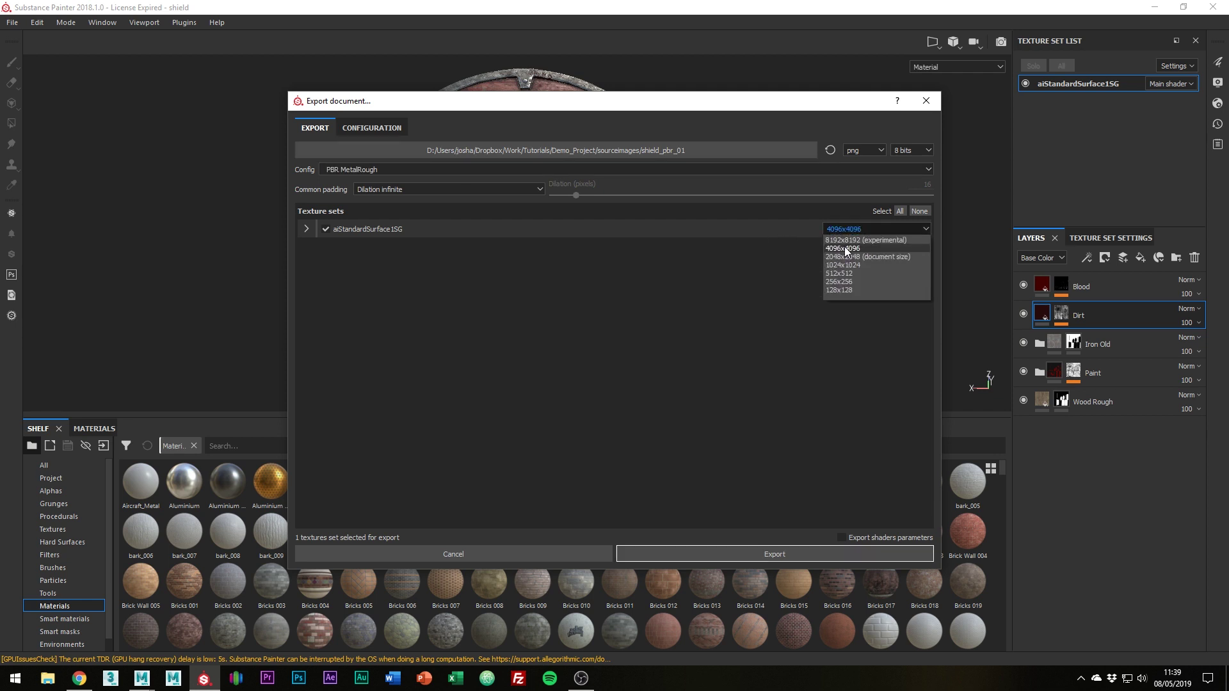
pyautogui.click(847, 248)
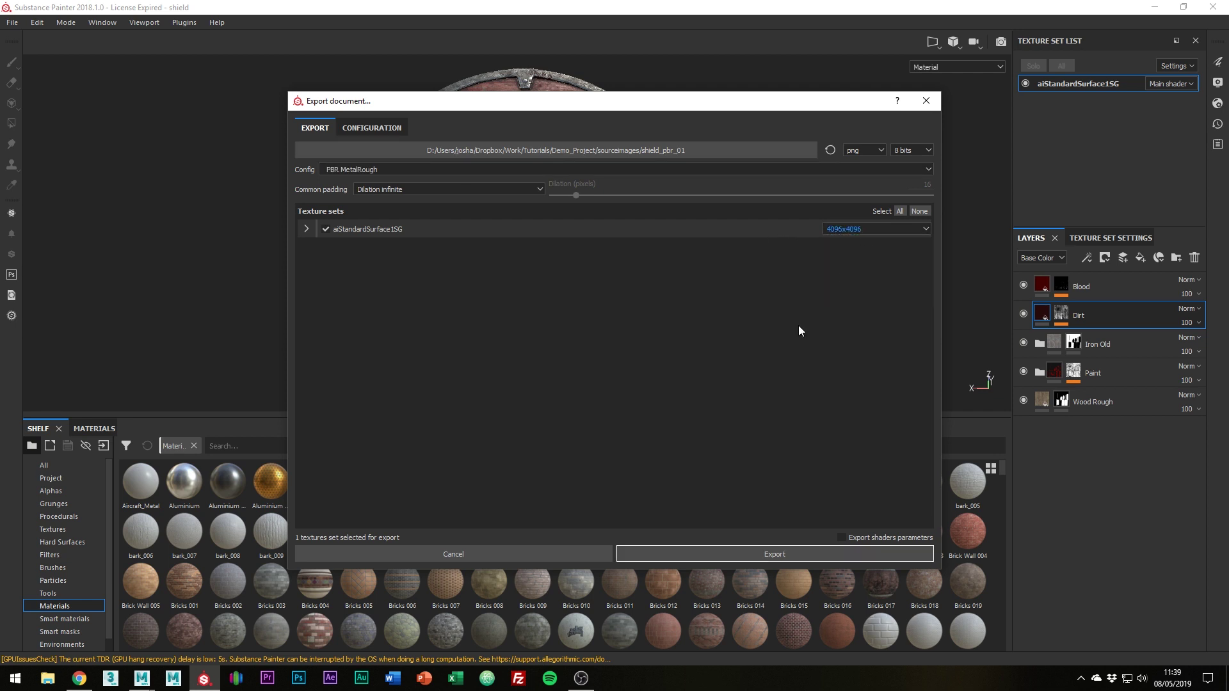
pyautogui.click(780, 548)
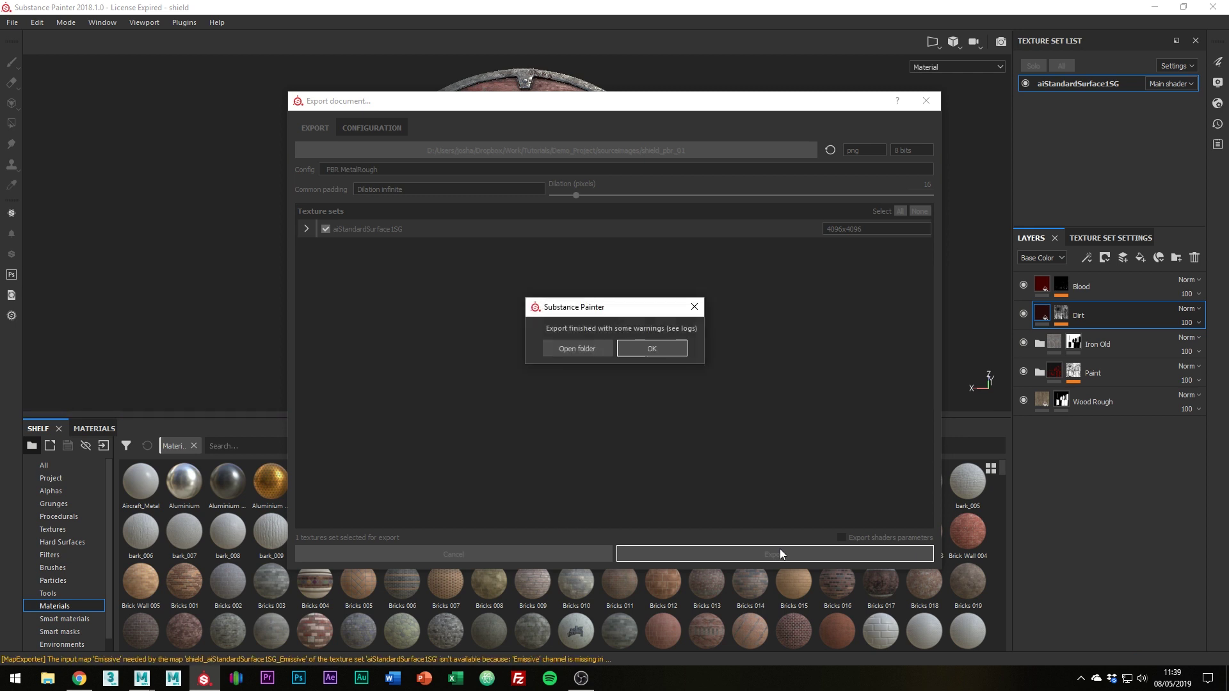
pyautogui.click(603, 351)
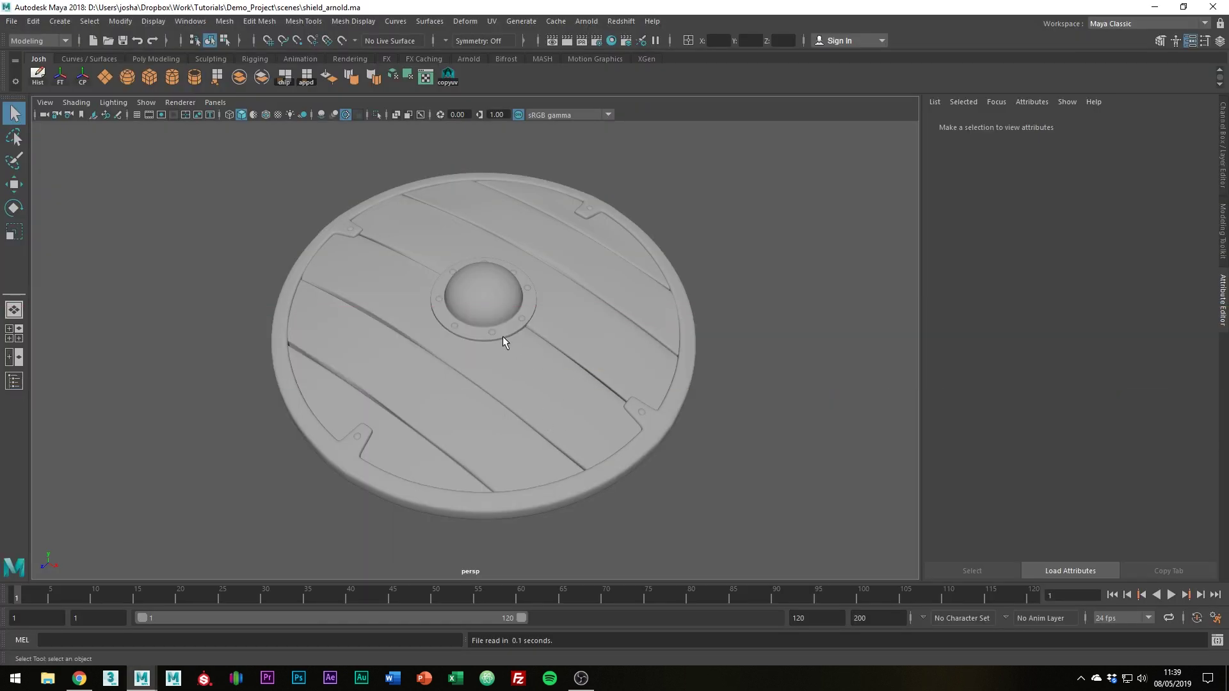
# - In Maya, assign a new Arnold aiStandardSurface material to the shield mesh and set its base weight to 1
pyautogui.click(503, 341)
pyautogui.rightClick(476, 285)
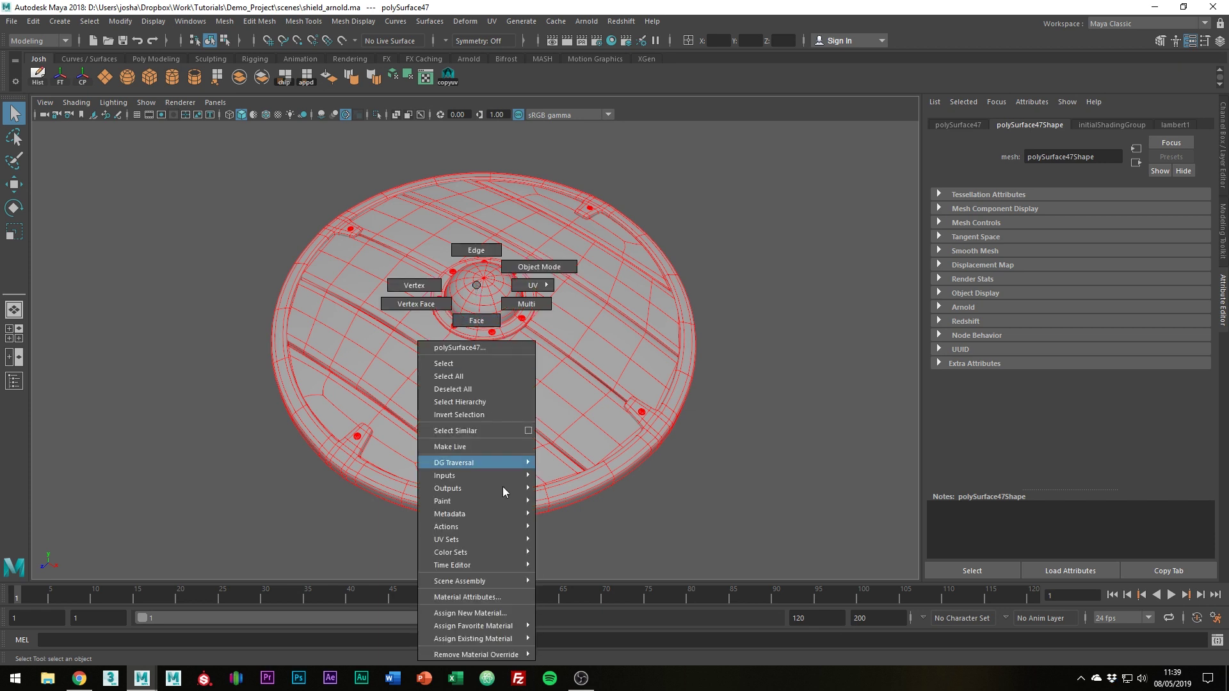
pyautogui.click(502, 612)
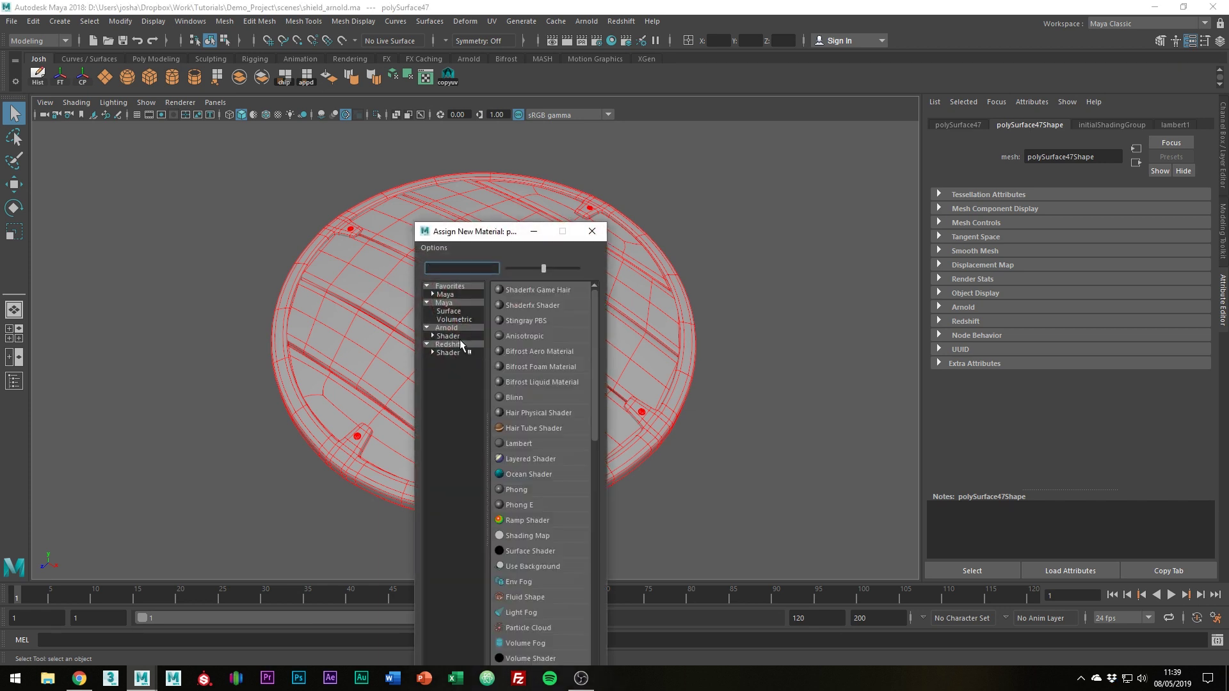
pyautogui.click(448, 337)
pyautogui.click(543, 379)
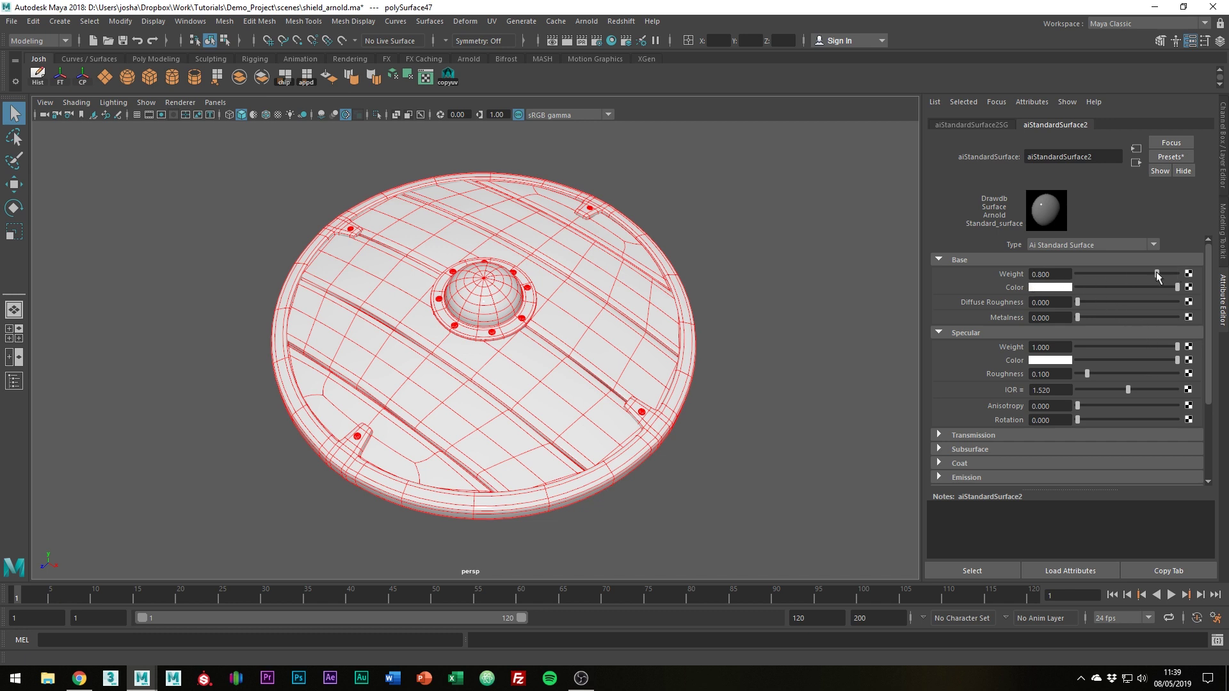
pyautogui.moveTo(1157, 275); pyautogui.dragTo(1181, 274)
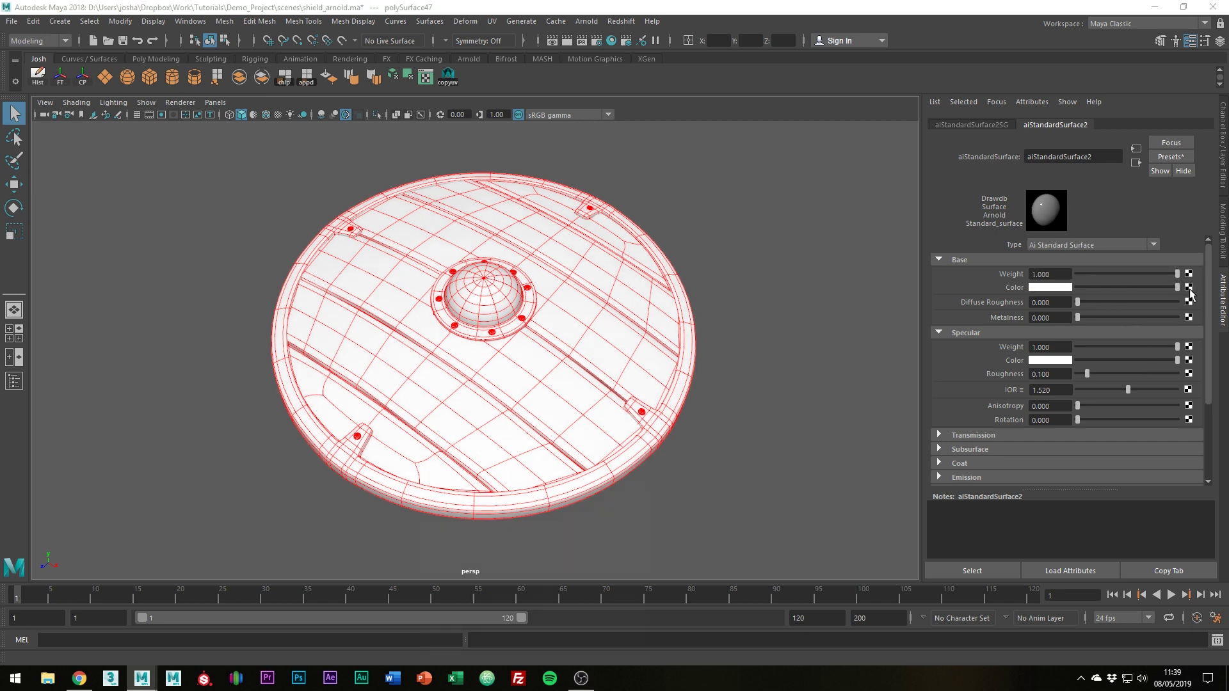
# - Connect a file texture to the base color, loading shield_aiStandardSurface1SG_BaseColor.png from shield_pbr_01 with the sRGB color space
pyautogui.click(1189, 288)
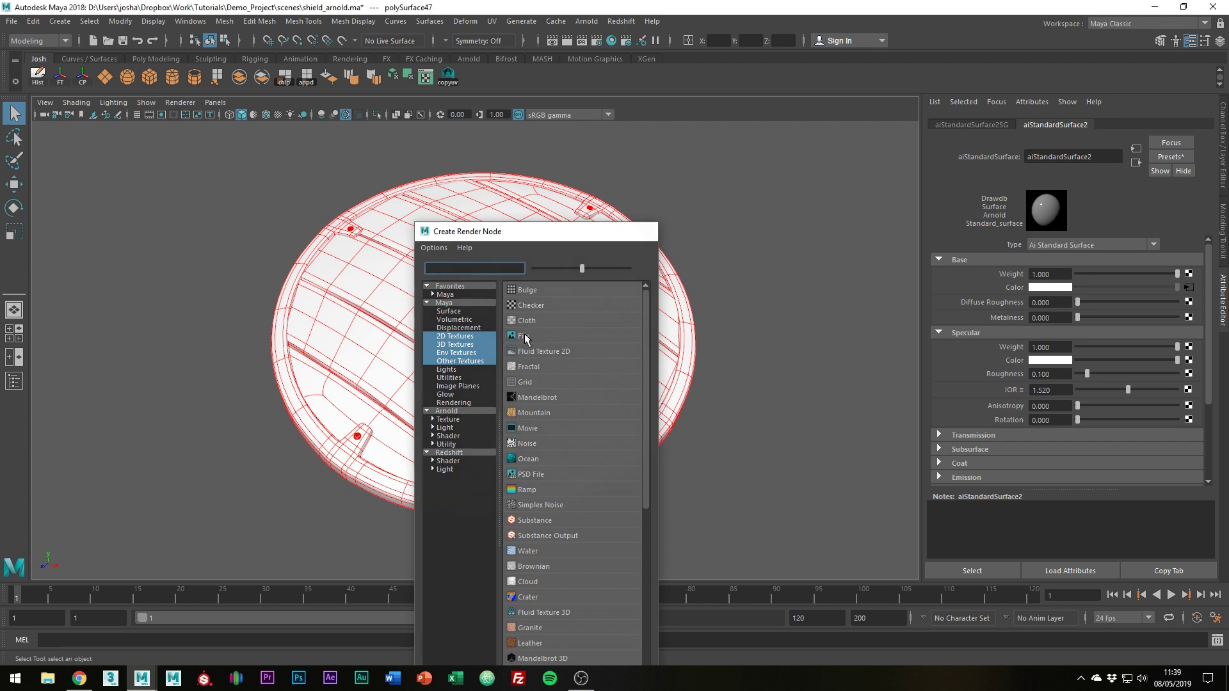
pyautogui.click(526, 337)
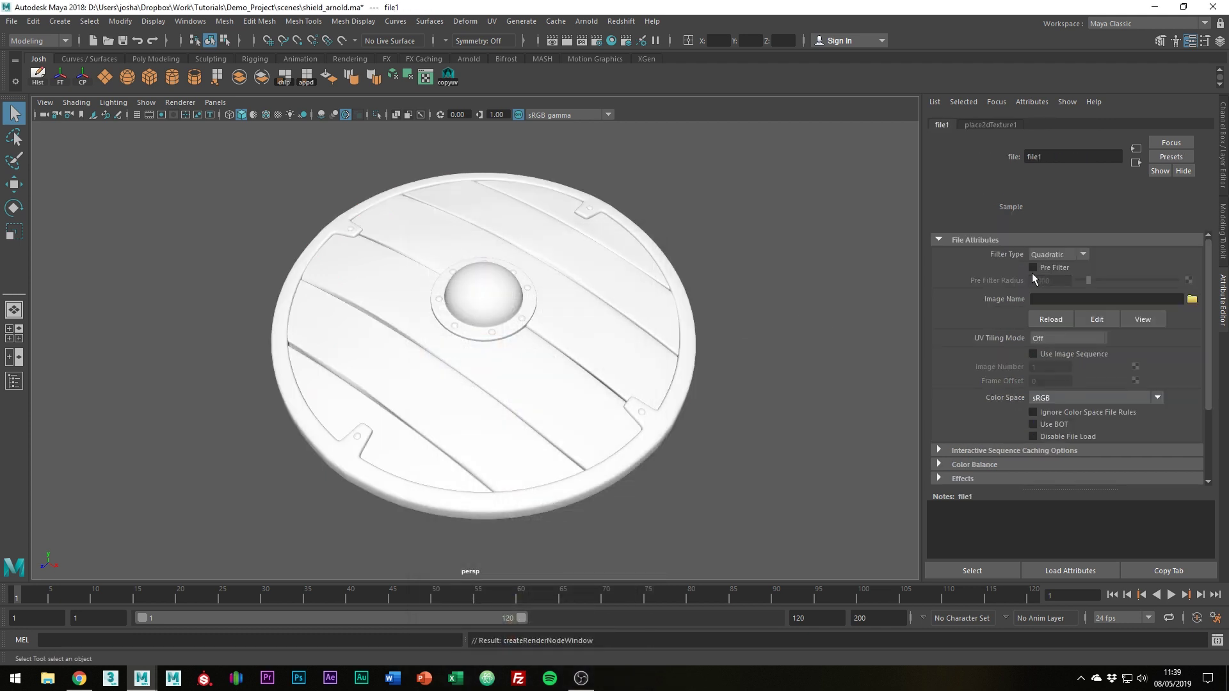
pyautogui.click(1194, 300)
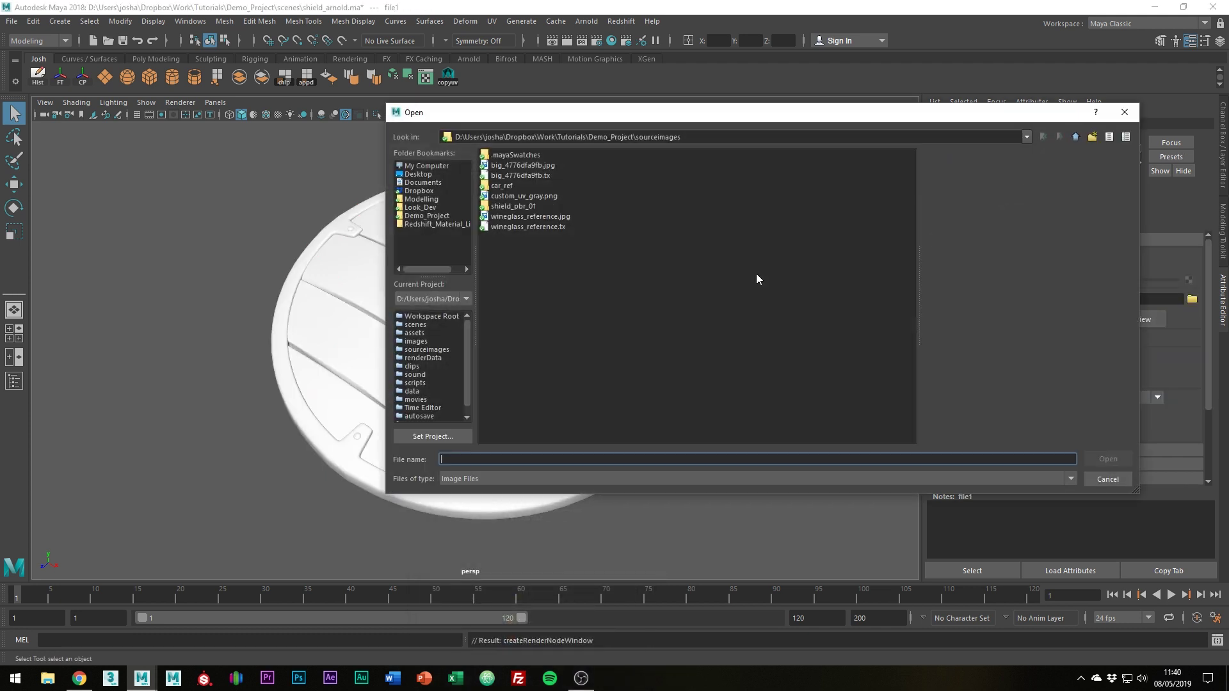
pyautogui.doubleClick(521, 201)
pyautogui.doubleClick(601, 156)
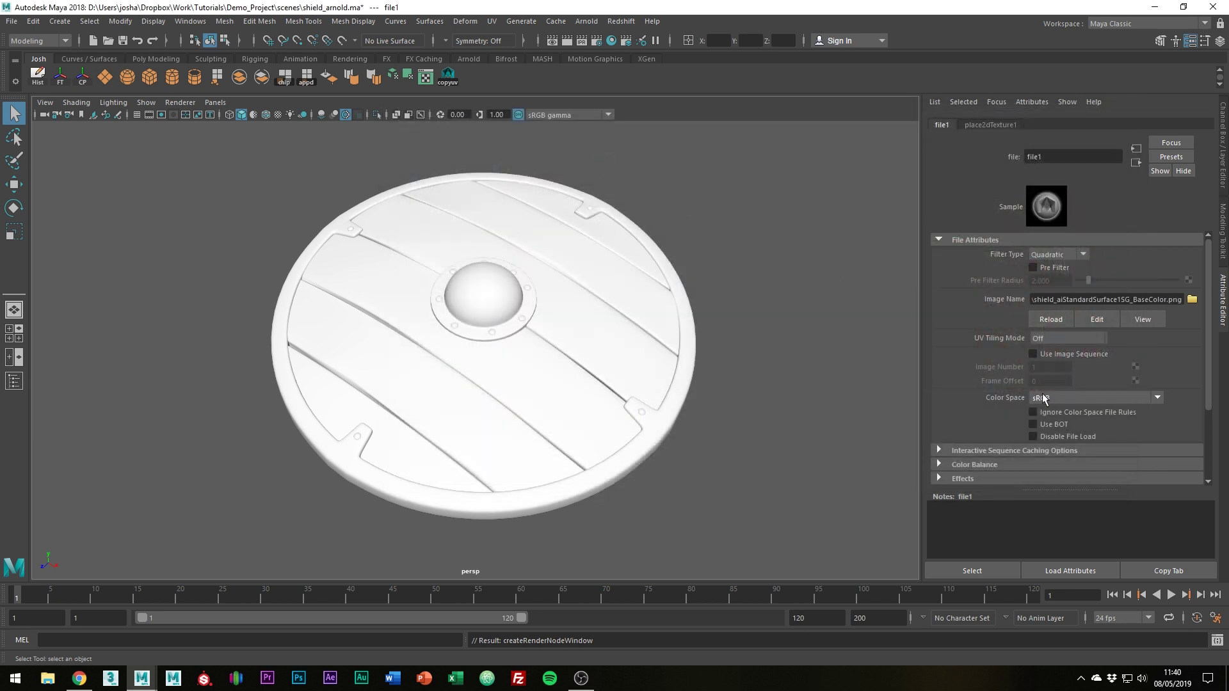
pyautogui.click(1045, 398)
pyautogui.click(1047, 400)
# - Connect a file texture to the shield material's metalness, loading shield_aiStandardSurface1SG_Metallic.png with the Raw color space
pyautogui.click(611, 347)
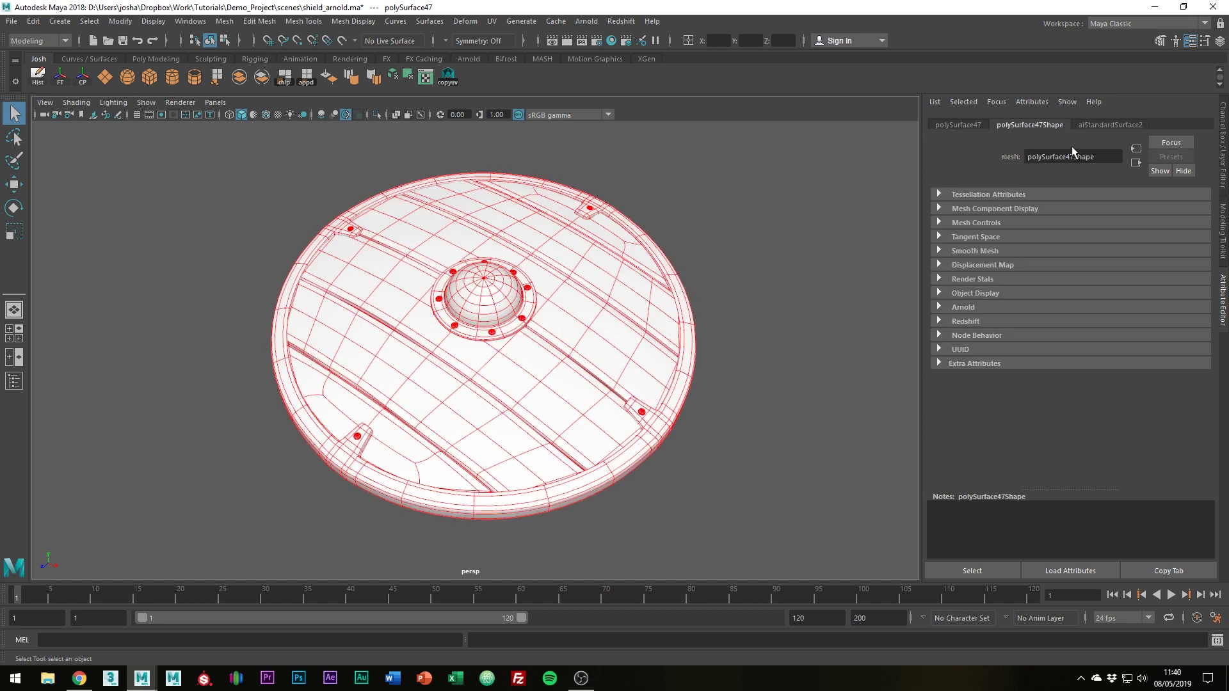
pyautogui.click(1093, 125)
pyautogui.click(1188, 318)
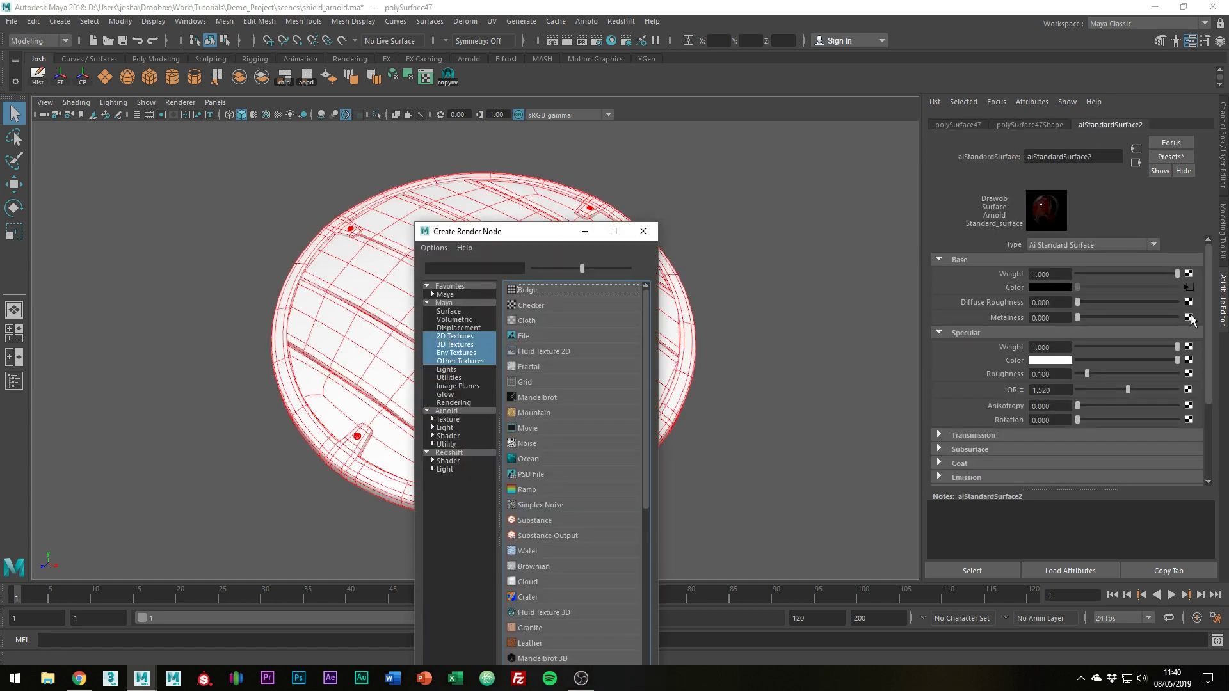
pyautogui.click(533, 337)
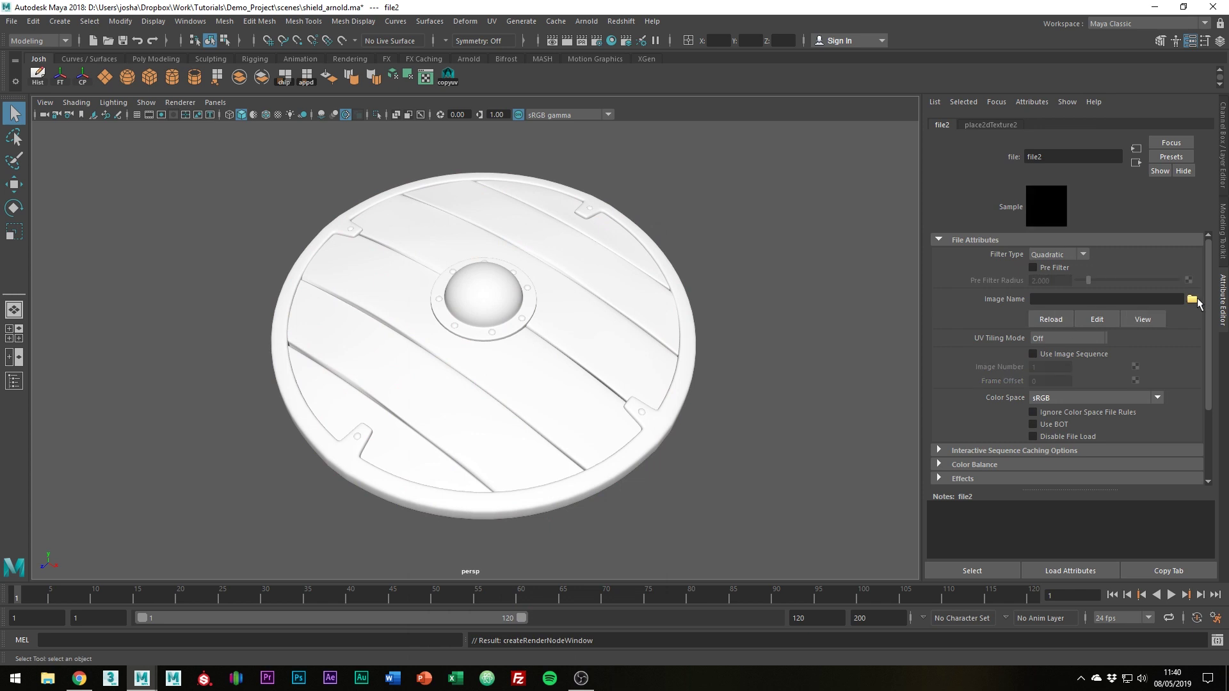
pyautogui.click(1192, 300)
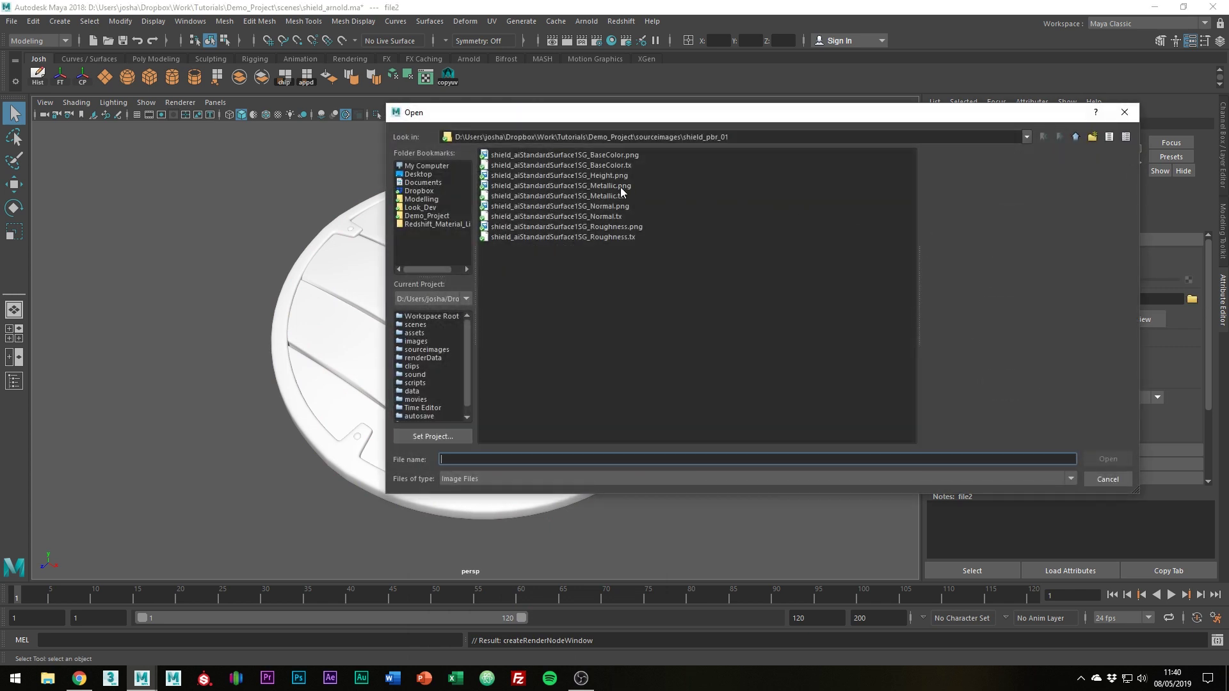
pyautogui.doubleClick(616, 185)
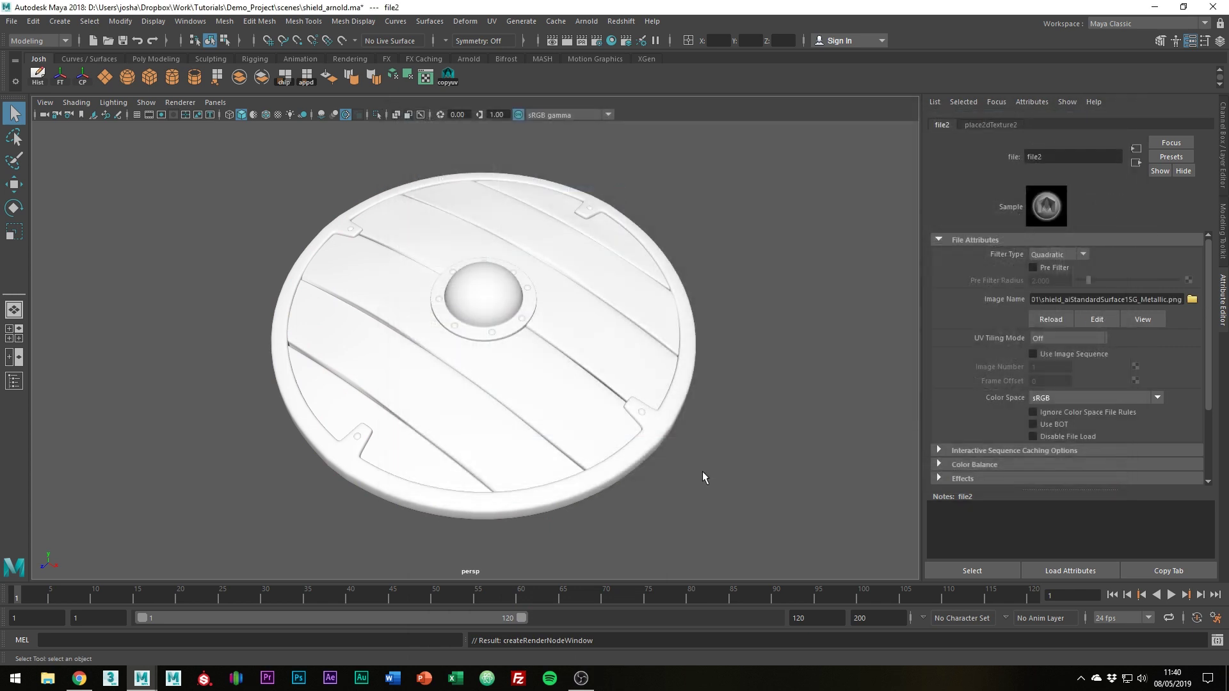
pyautogui.click(1048, 404)
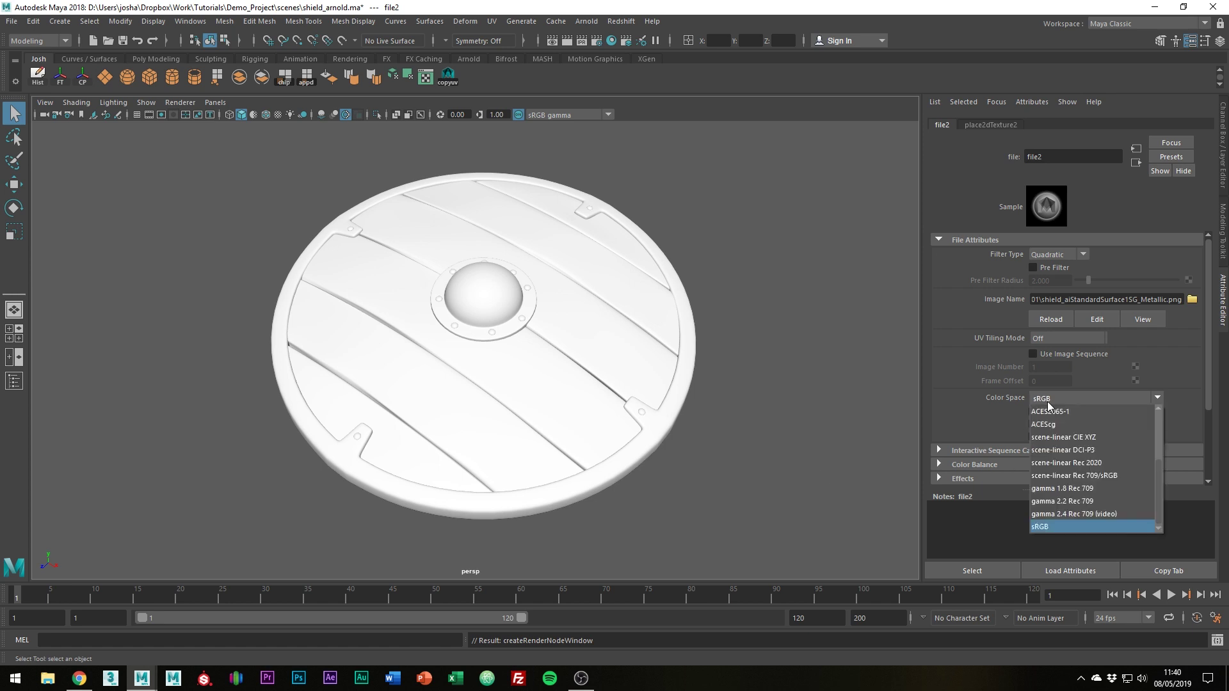
pyautogui.click(1046, 434)
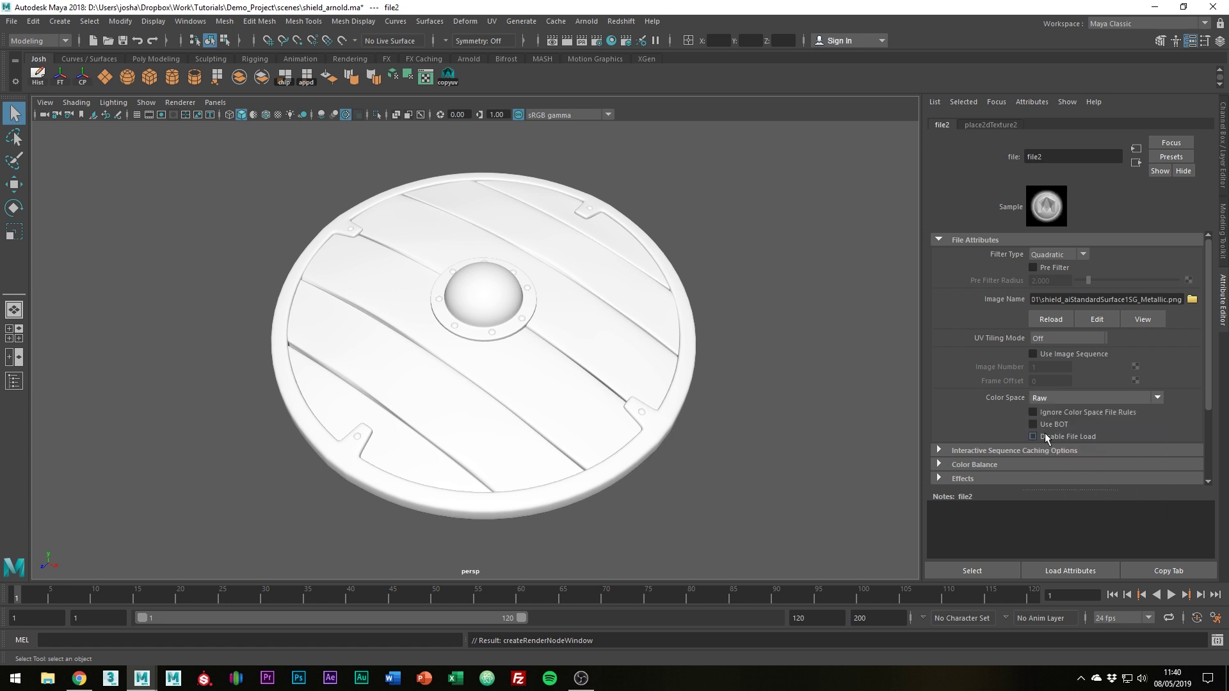
# - Deselect the shield and display it in the viewport shaded with its texture maps
pyautogui.click(721, 371)
pyautogui.press('6')
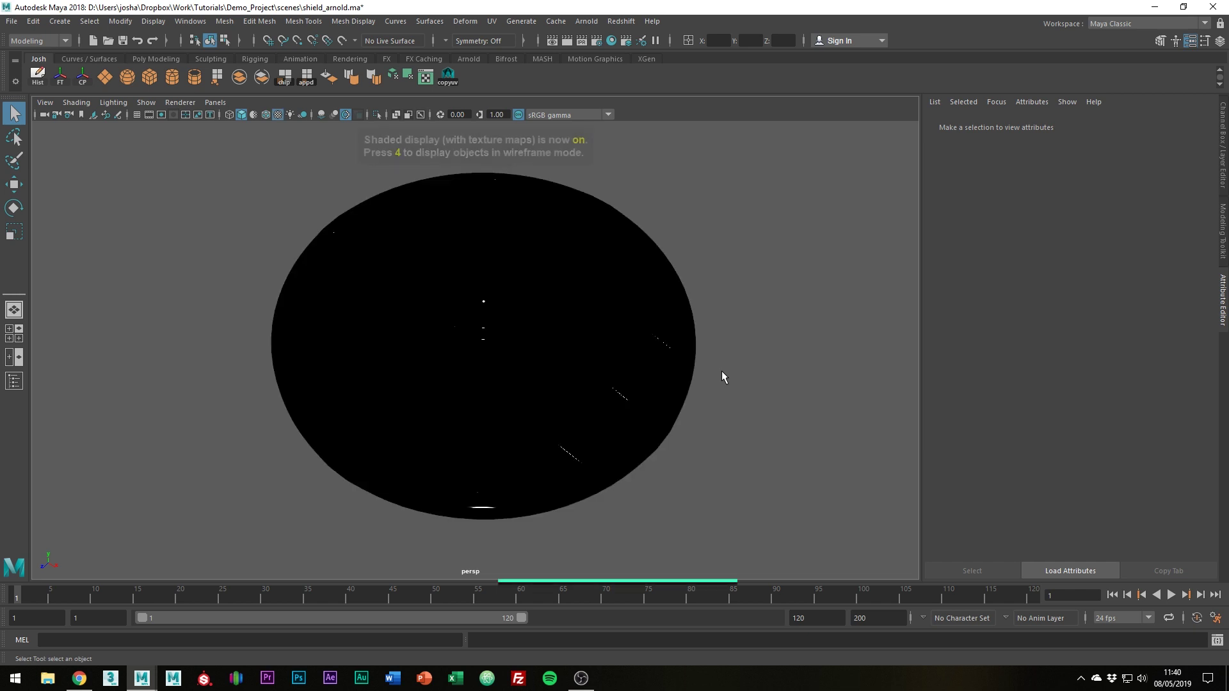
pyautogui.click(279, 117)
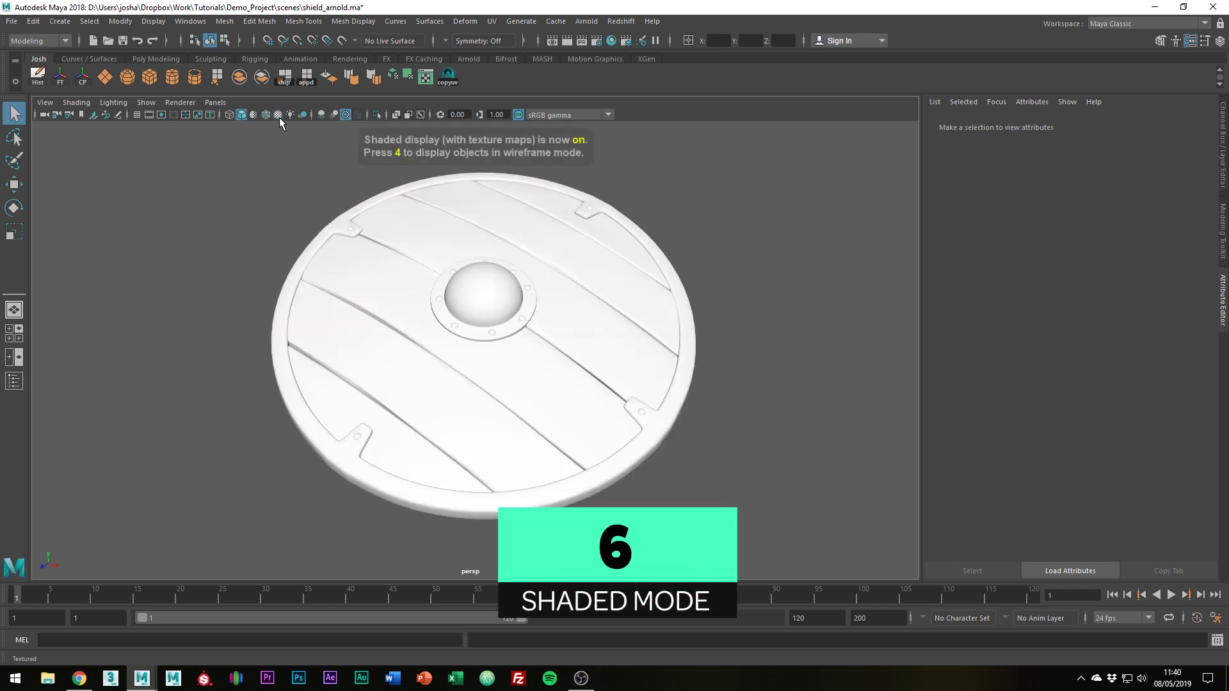
pyautogui.click(279, 117)
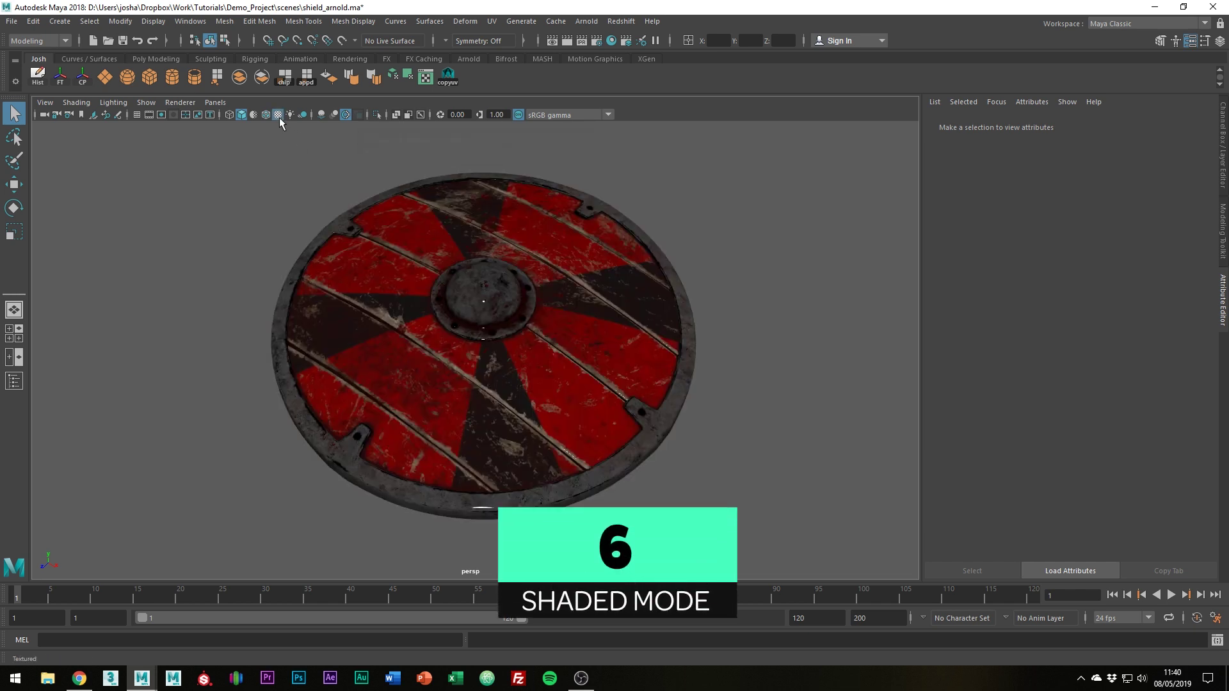
# - Connect a file texture to the shield material's specular roughness, loading shield_aiStandardSurface1SG_Roughness.png with the Raw color space
pyautogui.click(398, 314)
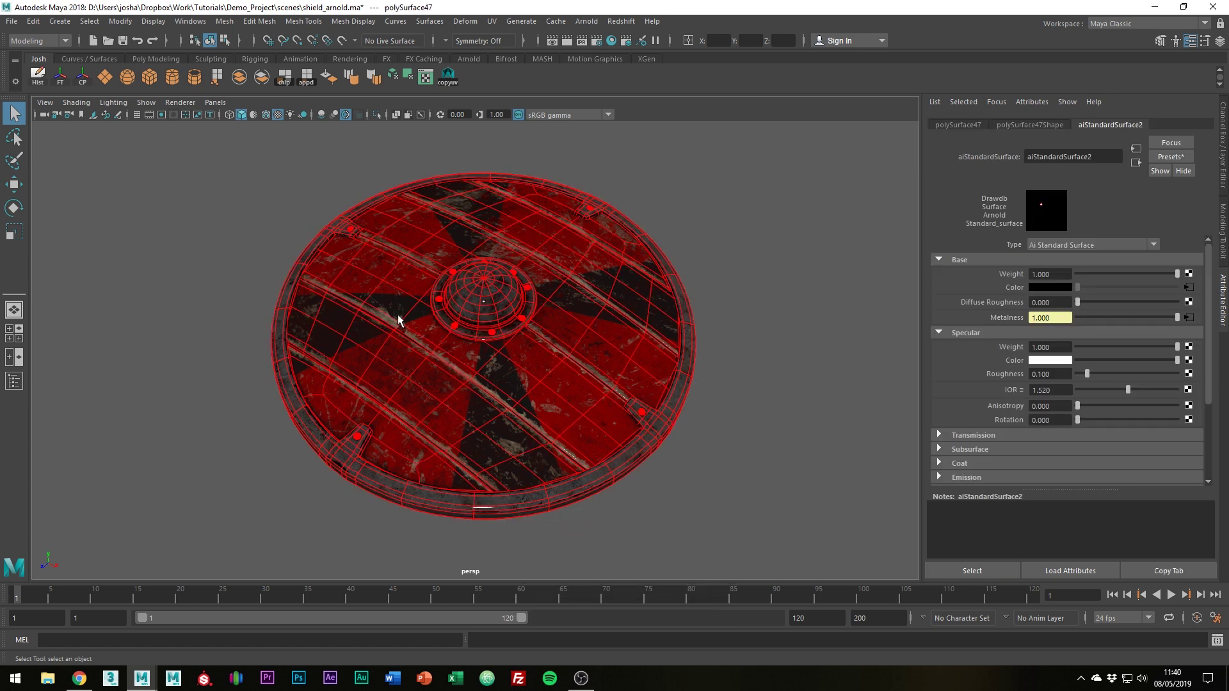
pyautogui.click(938, 260)
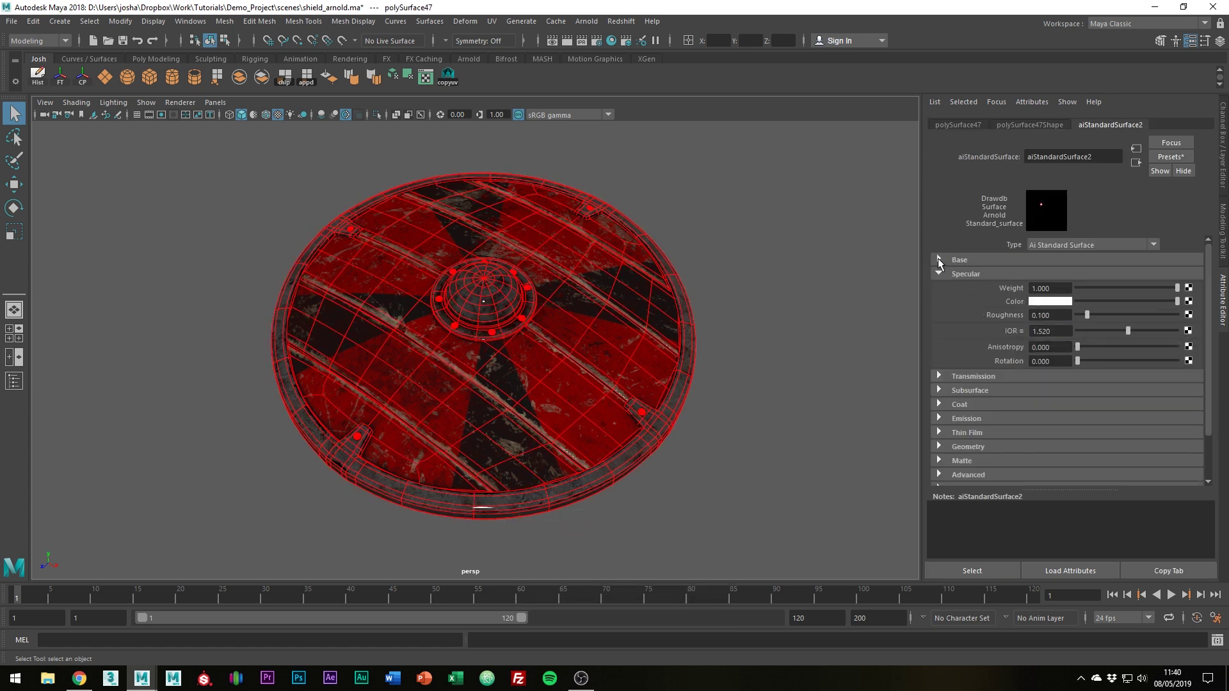
pyautogui.click(1188, 315)
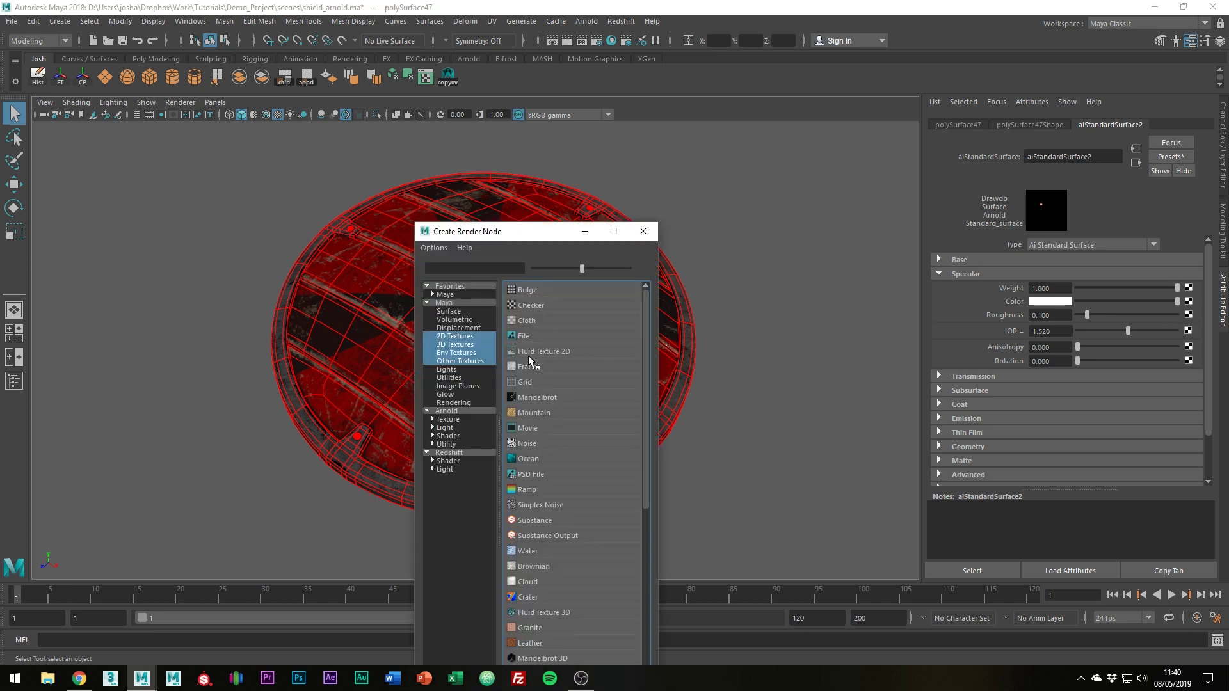
pyautogui.click(536, 335)
pyautogui.click(1192, 299)
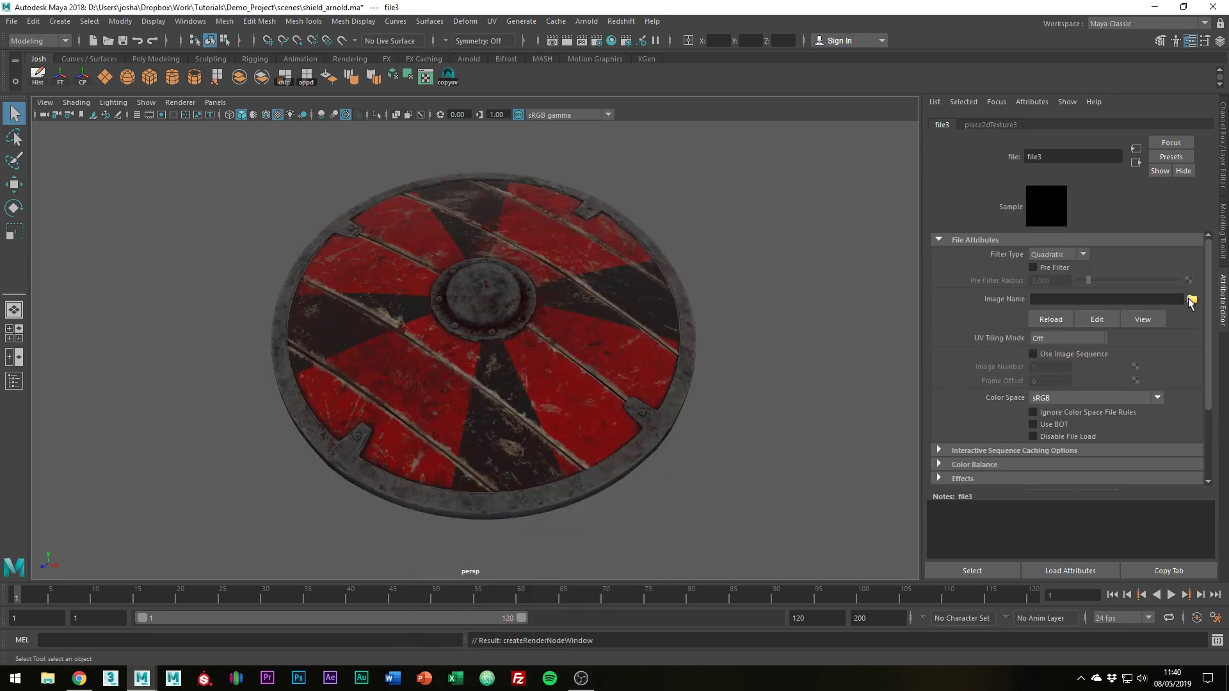
pyautogui.doubleClick(625, 230)
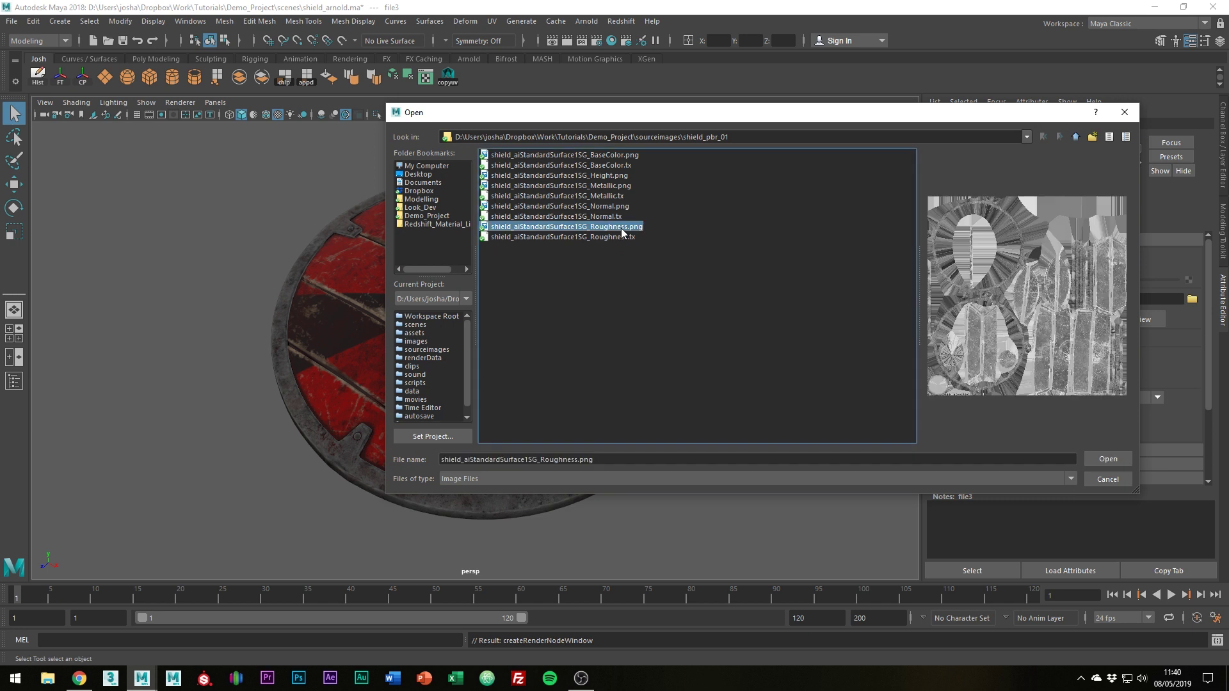
pyautogui.click(1101, 395)
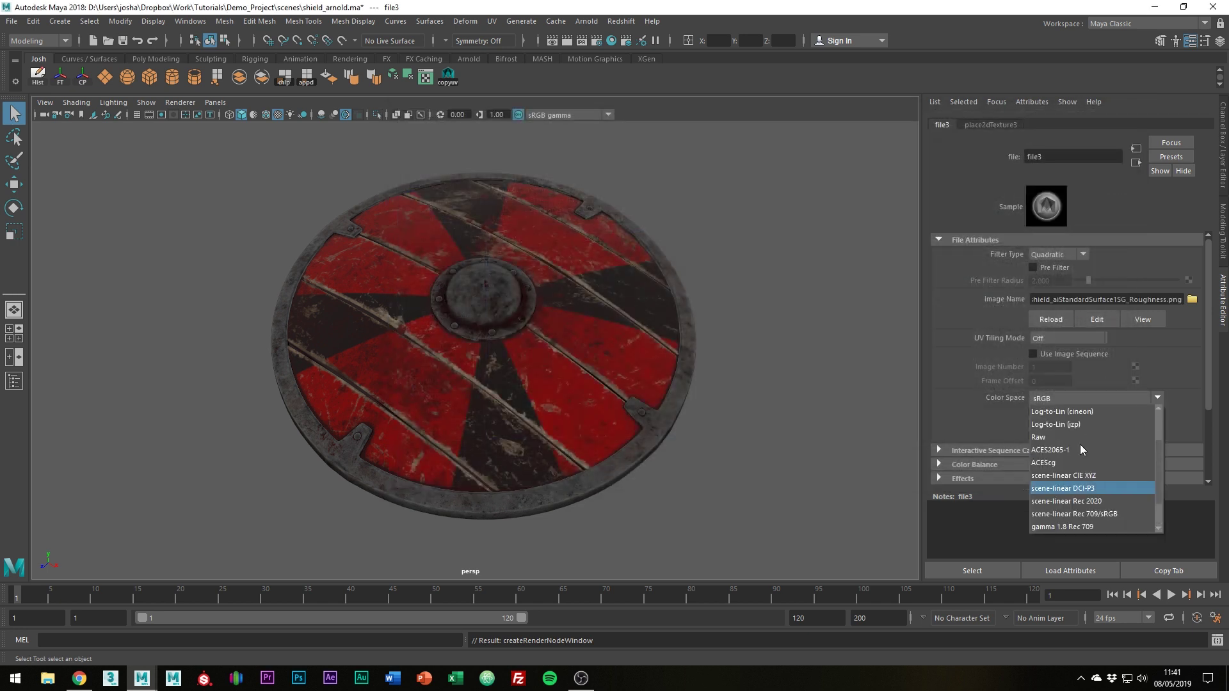
pyautogui.click(1043, 433)
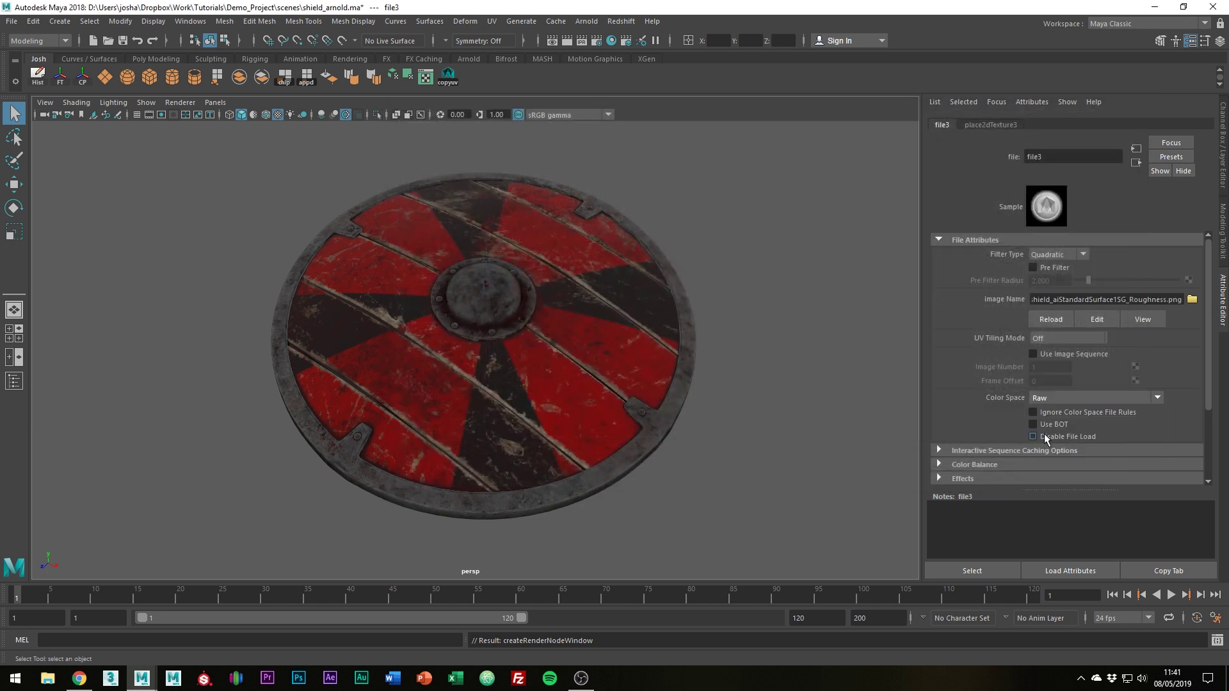
# - Connect a file texture to the shield material's bump mapping and set the bump node to use Tangent Space Normals
pyautogui.click(636, 348)
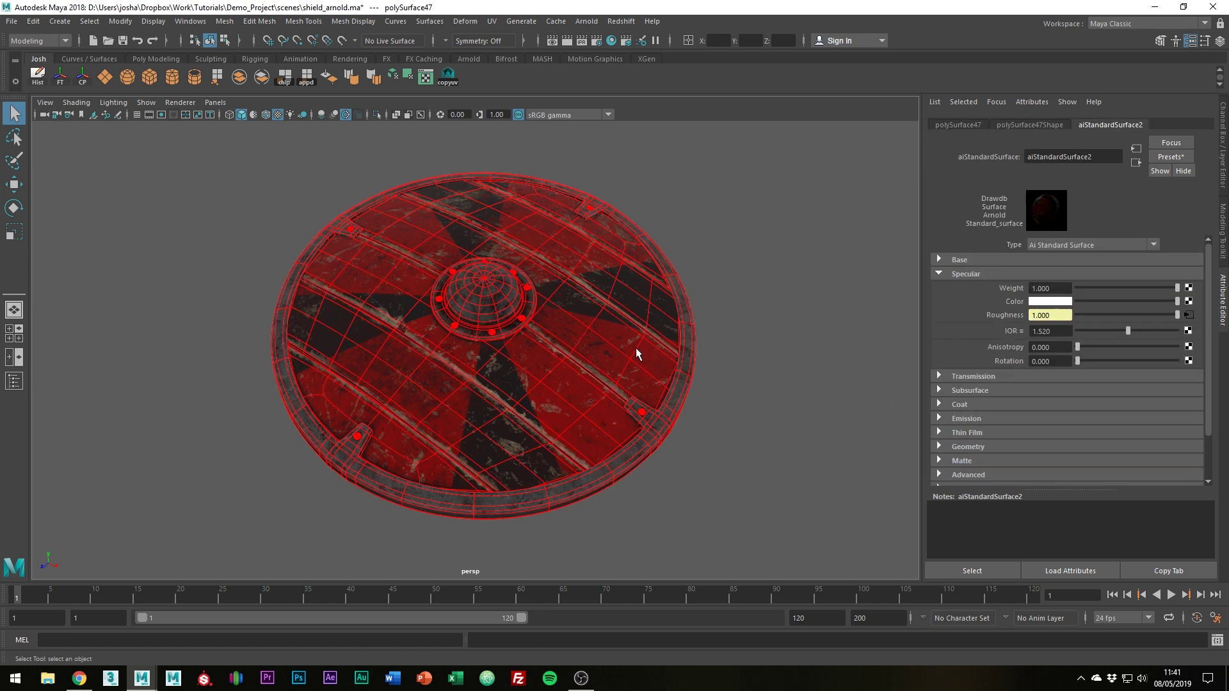
pyautogui.click(939, 274)
pyautogui.click(939, 358)
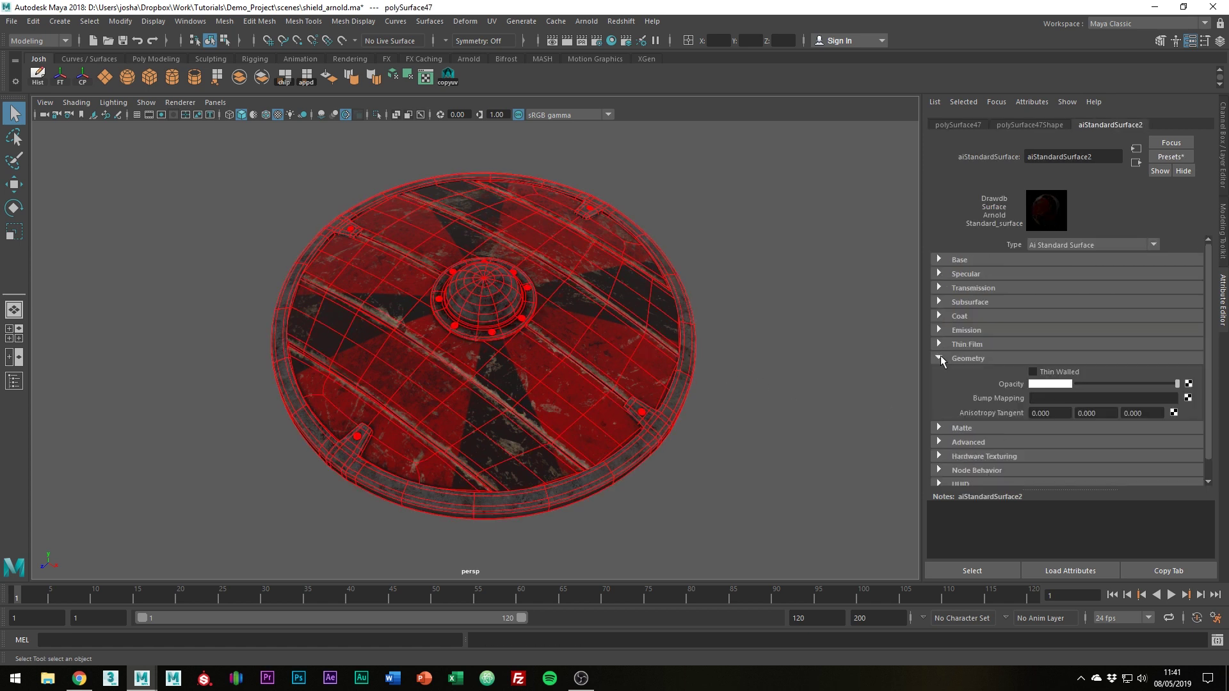
pyautogui.click(1187, 397)
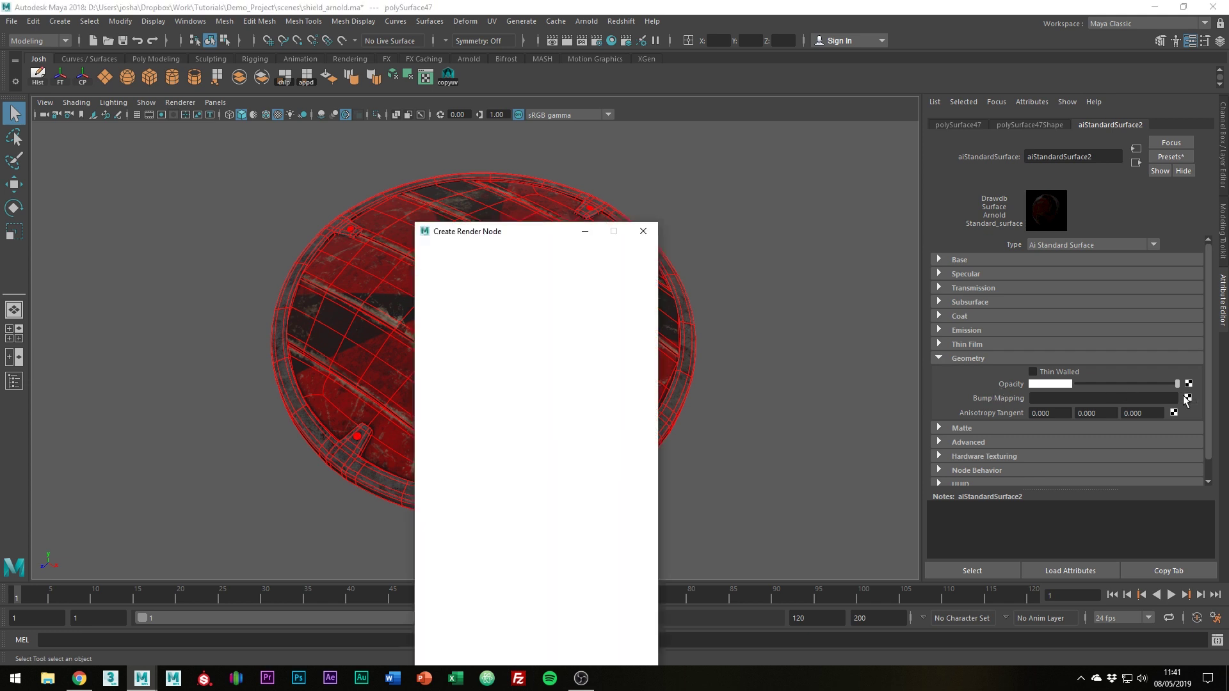
pyautogui.click(560, 331)
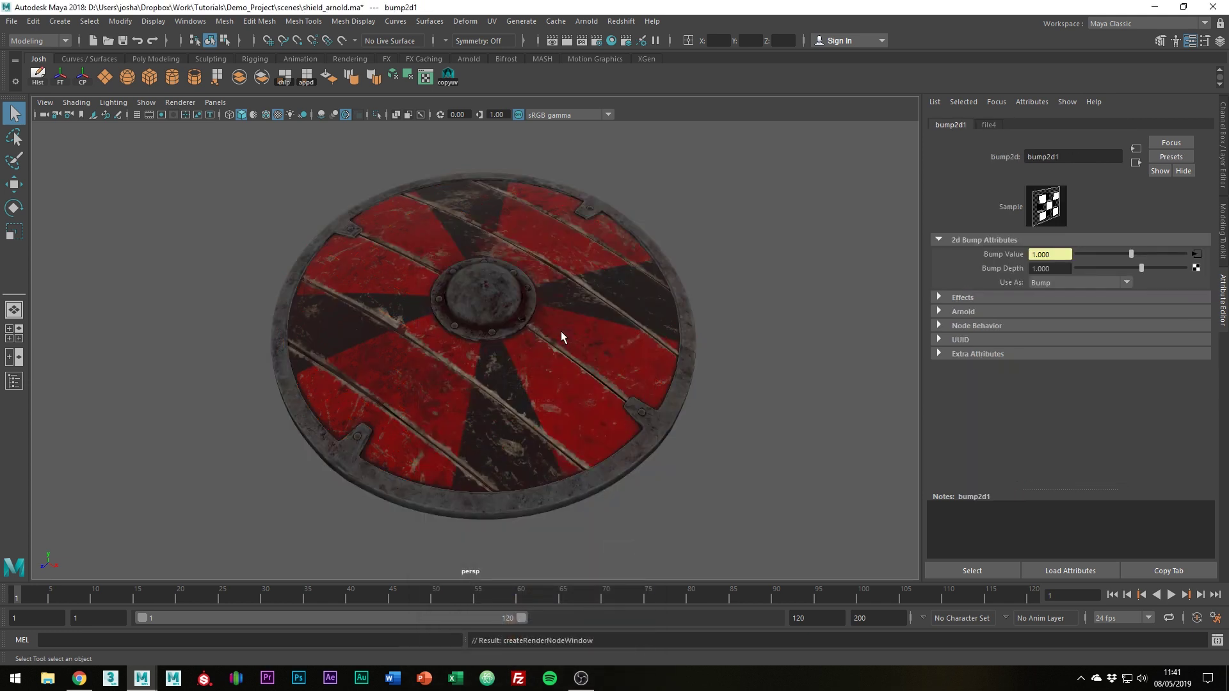
pyautogui.click(1056, 286)
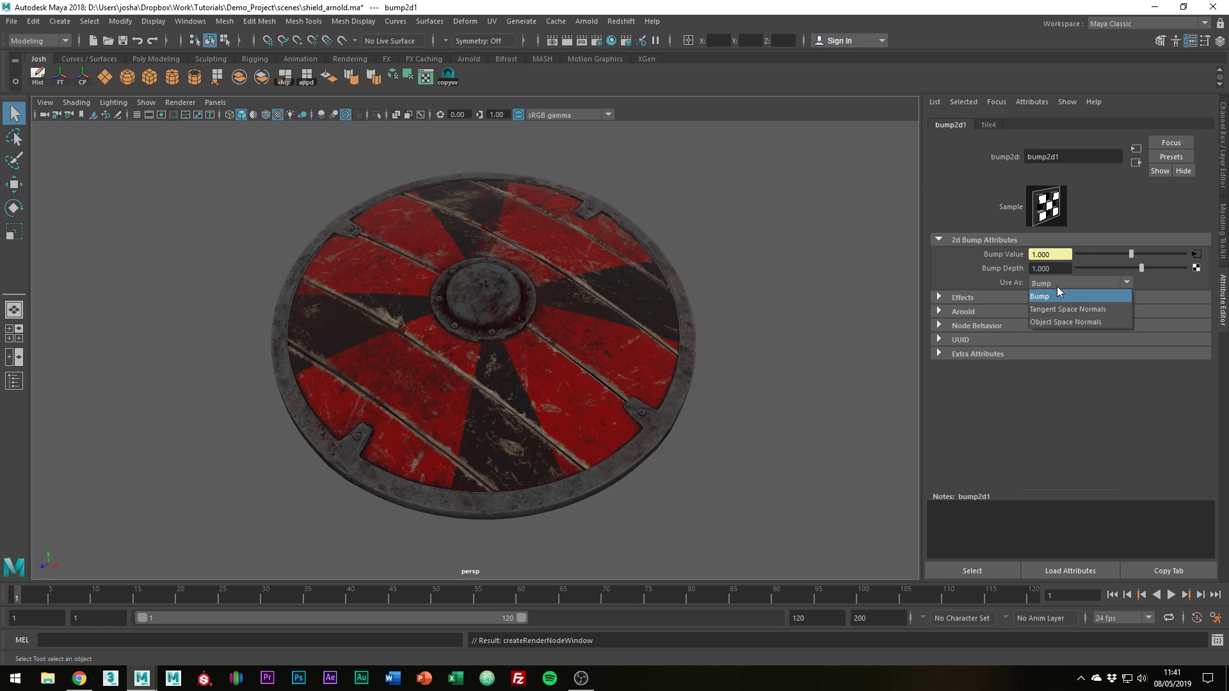
pyautogui.click(1061, 310)
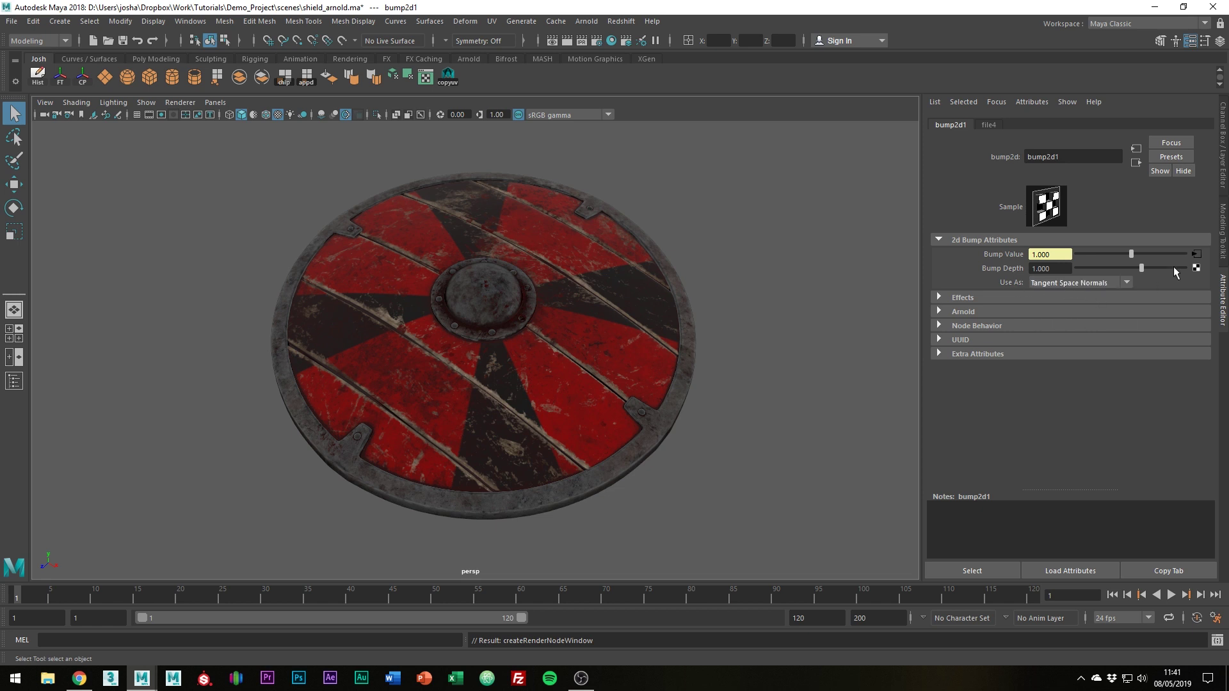
# - Load shield_aiStandardSurface1SG_Normal.png into the bump node's file texture and set its color space to Raw
pyautogui.click(1196, 255)
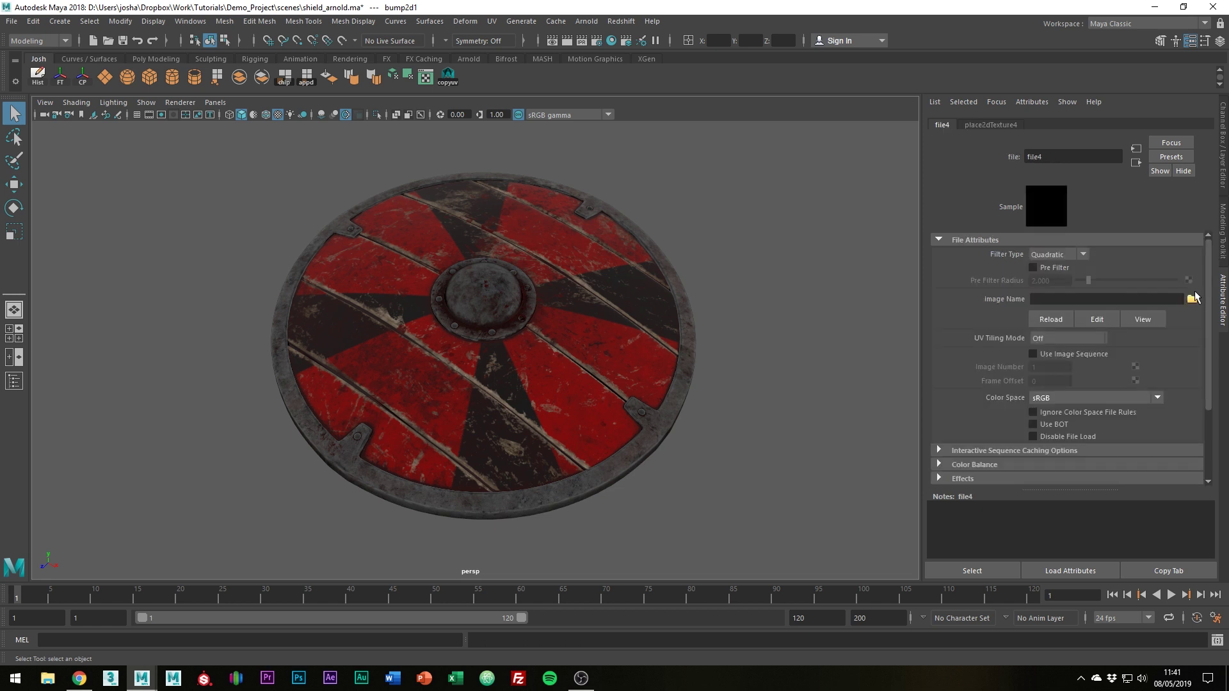
pyautogui.click(1191, 299)
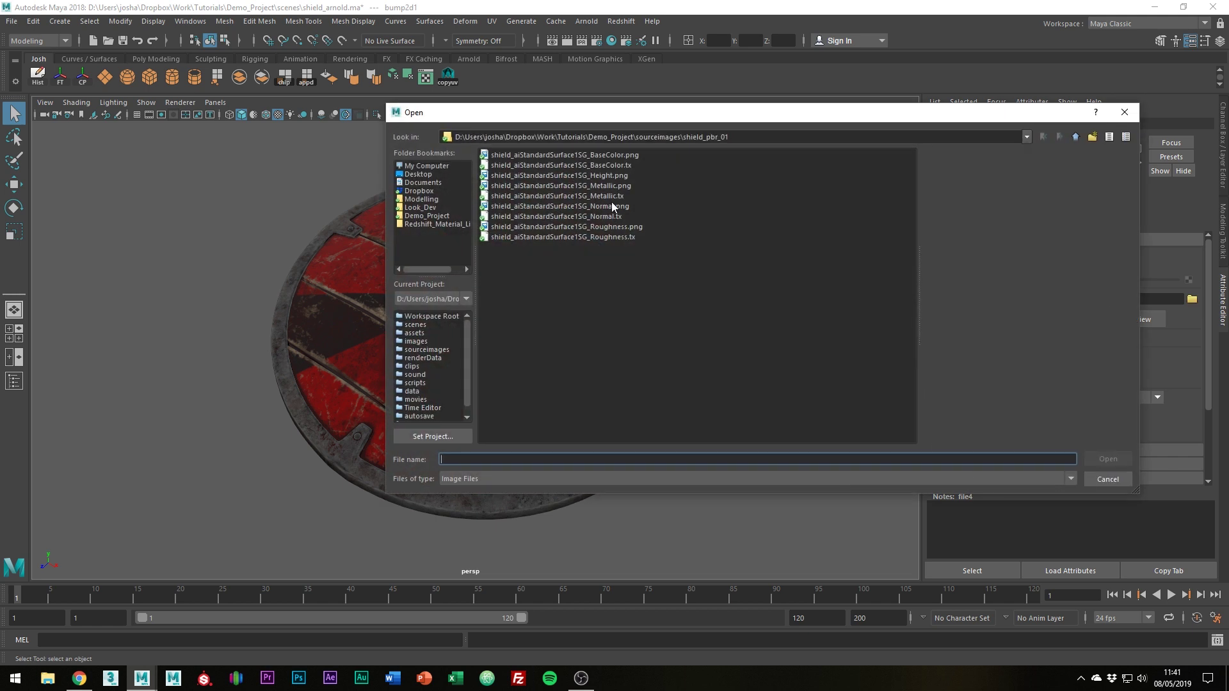
pyautogui.doubleClick(613, 206)
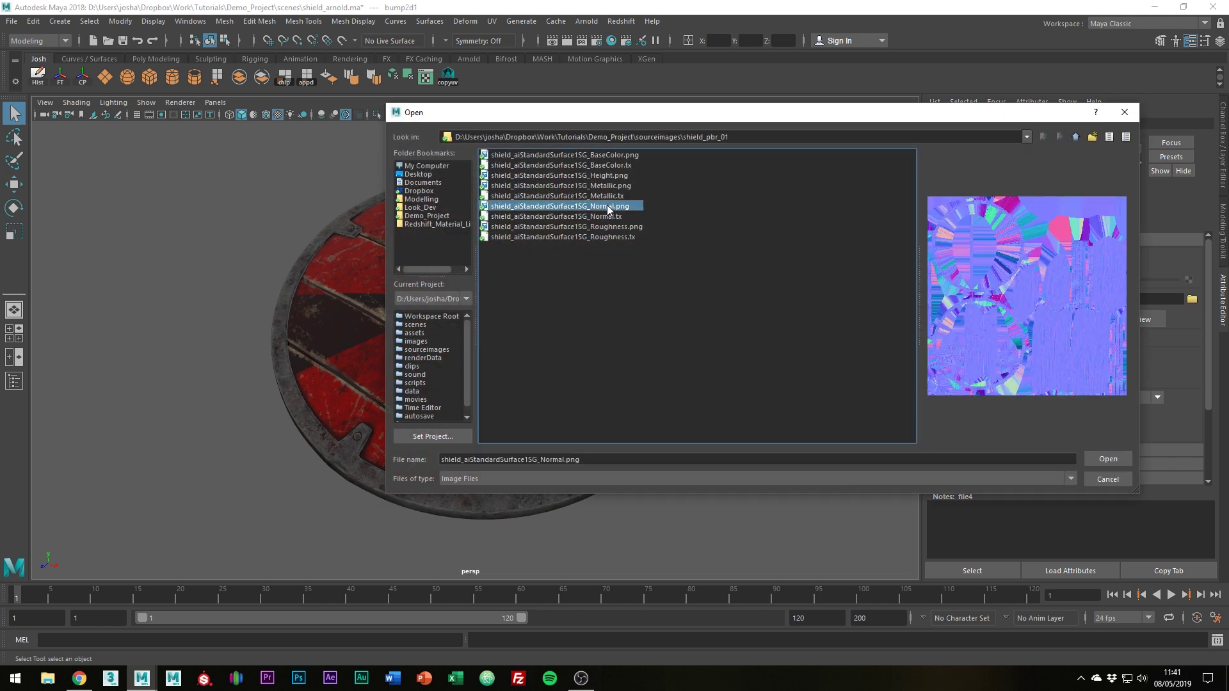
pyautogui.click(1089, 397)
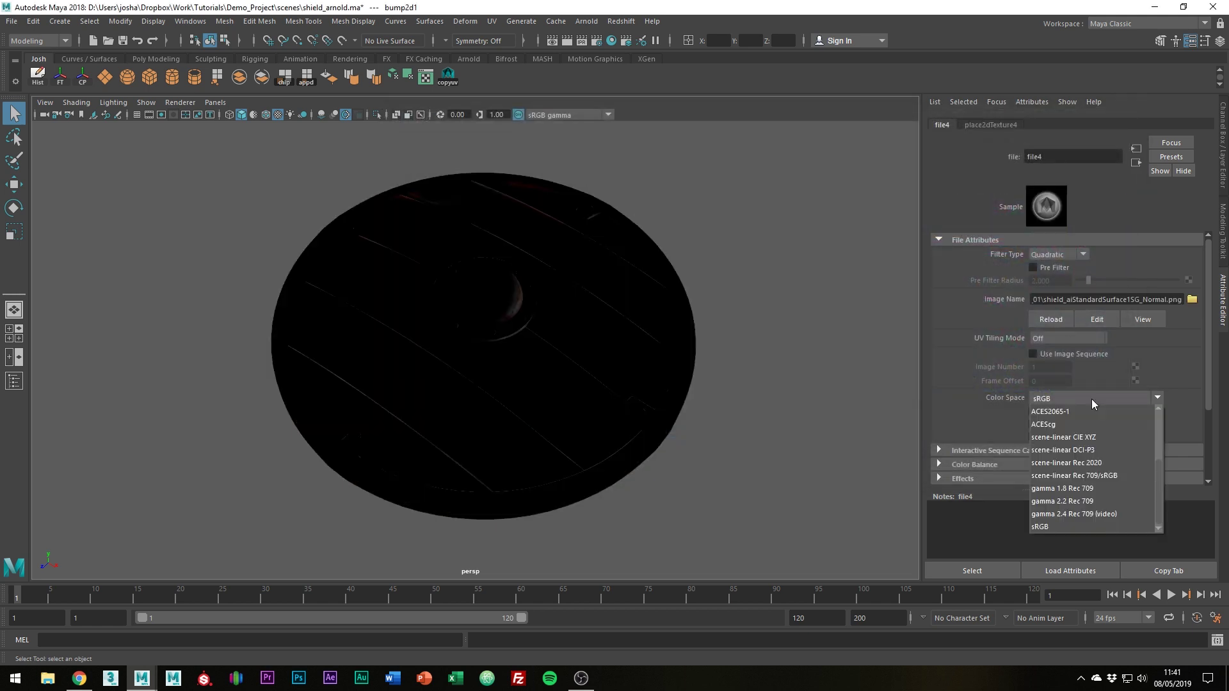
pyautogui.click(1042, 438)
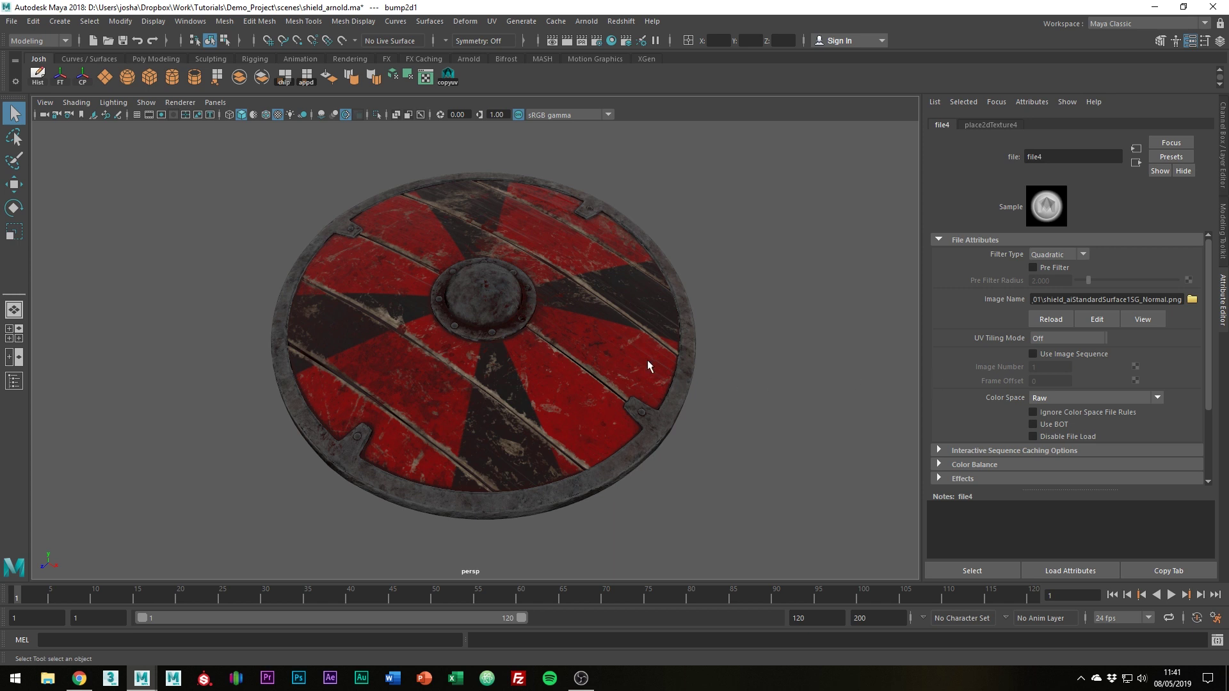
# - Open the Hypershade, graph the shield material's node network and select the nodes feeding the material
pyautogui.click(624, 351)
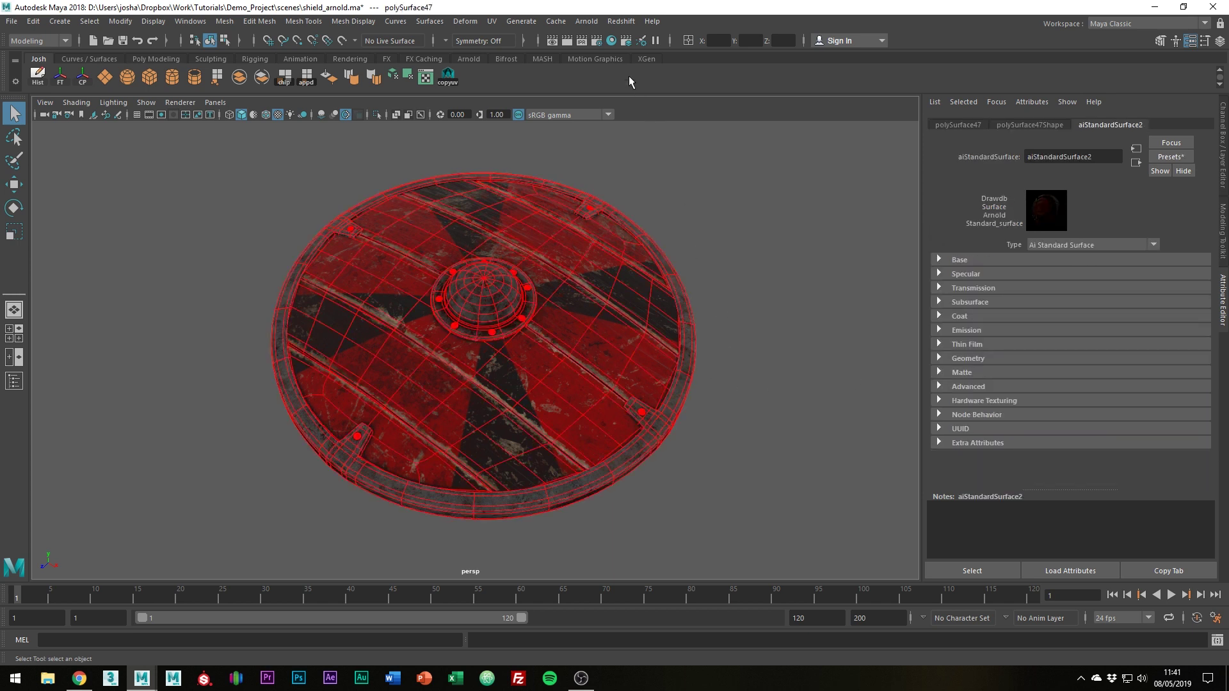
pyautogui.click(613, 40)
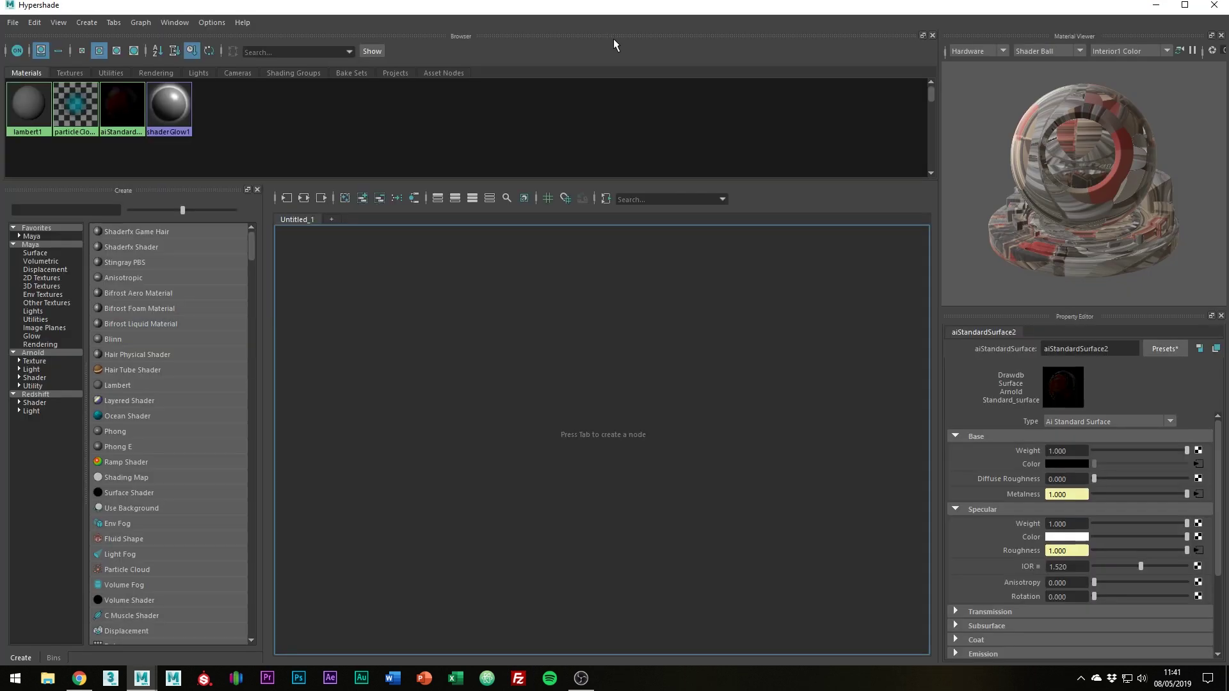
pyautogui.moveTo(132, 108); pyautogui.dragTo(141, 155, button='right')
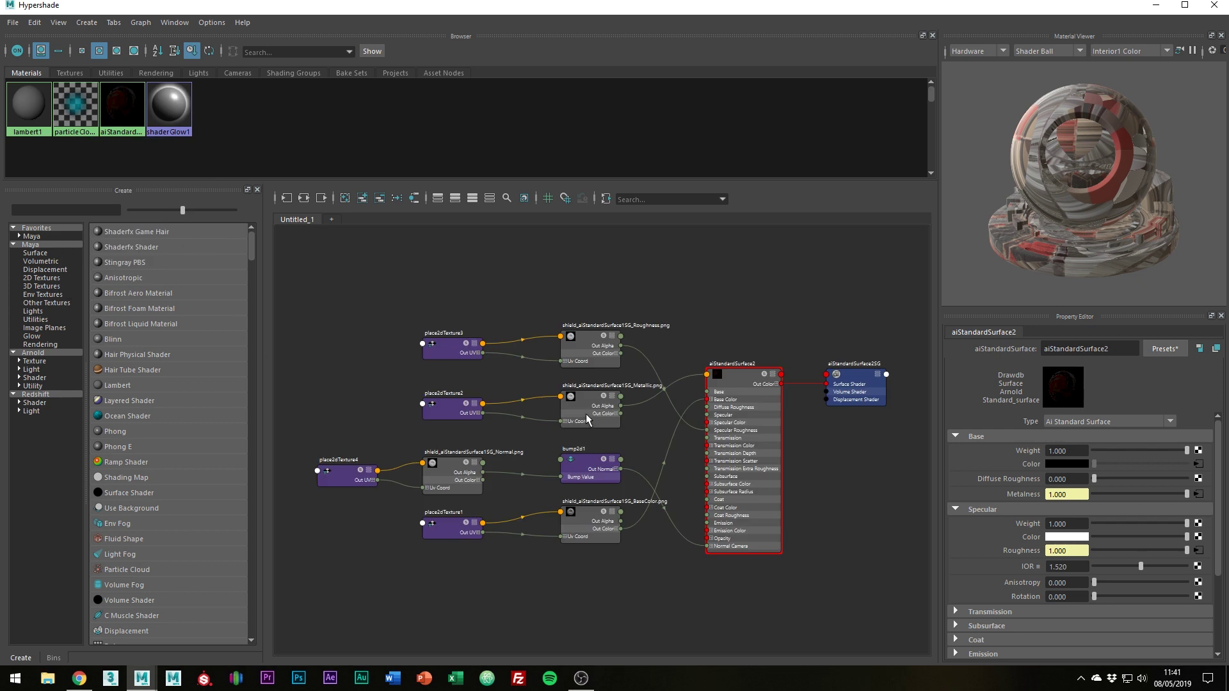
pyautogui.moveTo(729, 325); pyautogui.dragTo(739, 377)
pyautogui.moveTo(760, 602); pyautogui.dragTo(733, 572)
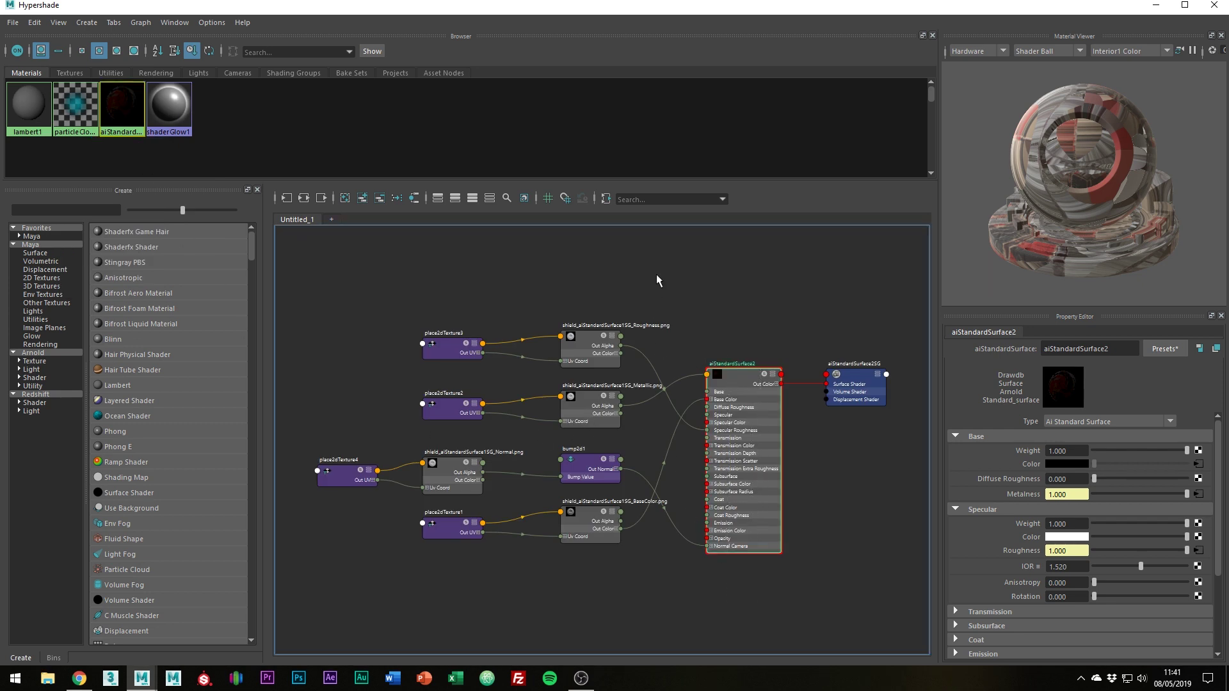
pyautogui.moveTo(657, 276); pyautogui.dragTo(541, 574)
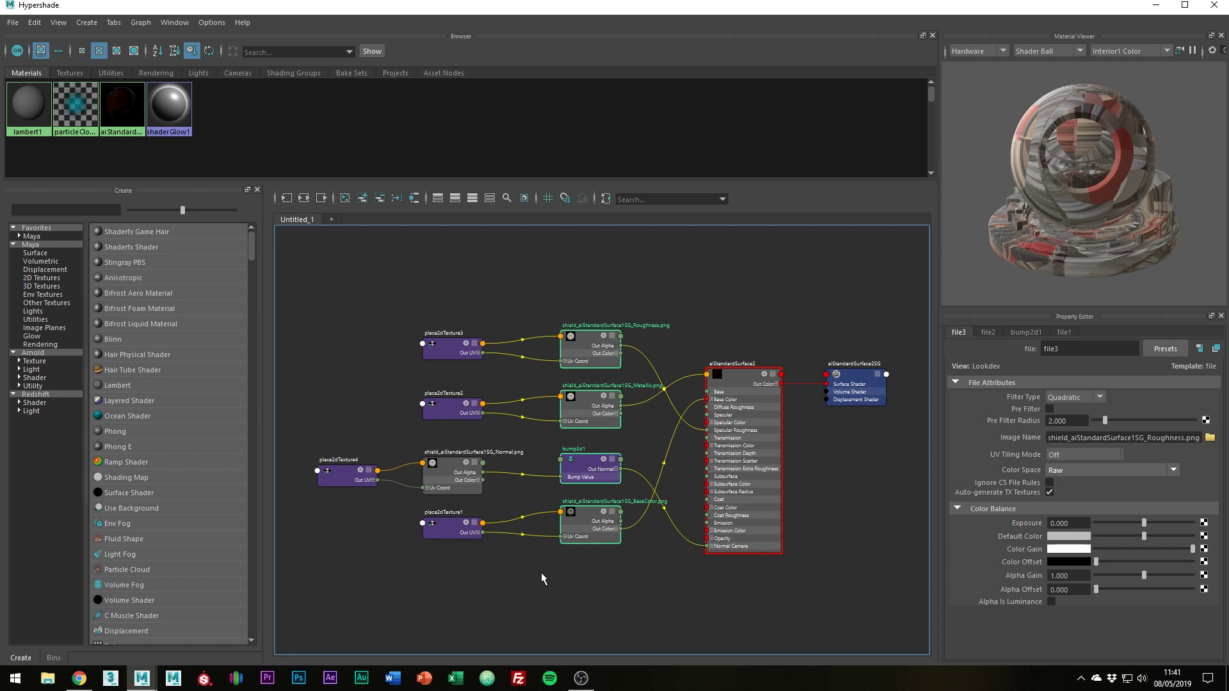
# - Enable Alpha Is Luminance on the shield_aiStandardSurface1SG_Roughness.png file texture
pyautogui.click(580, 334)
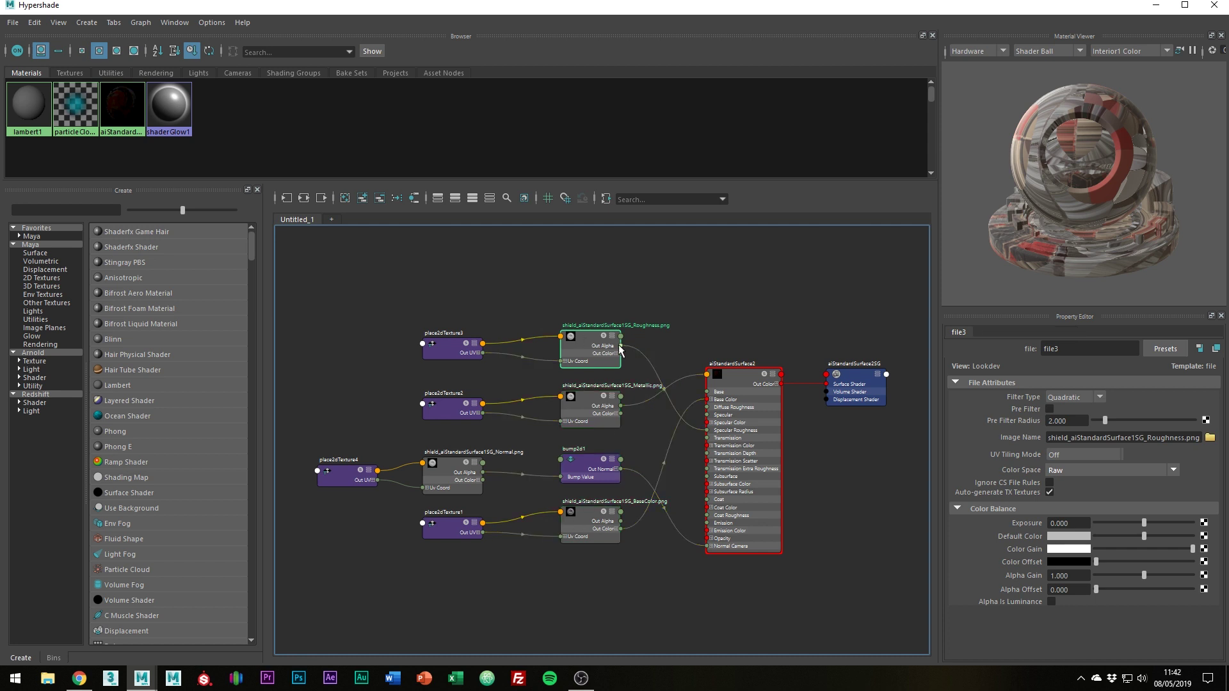
pyautogui.scroll(5, 622, 347)
pyautogui.scroll(-3, 623, 347)
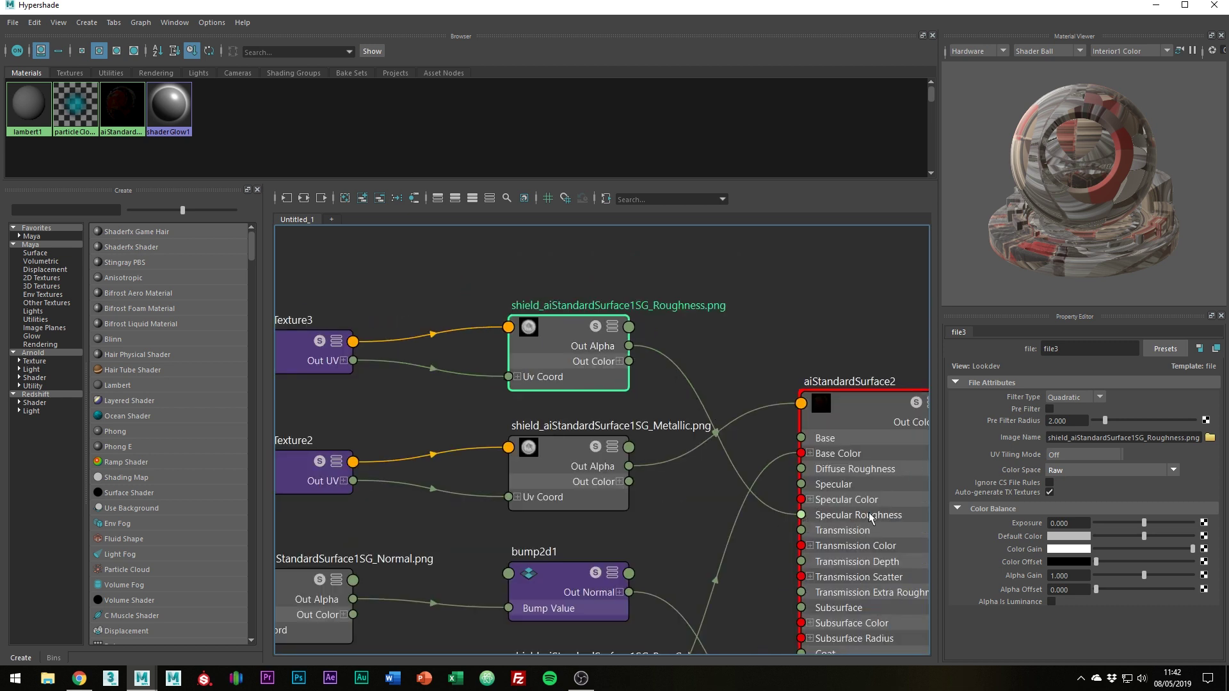
pyautogui.click(1051, 602)
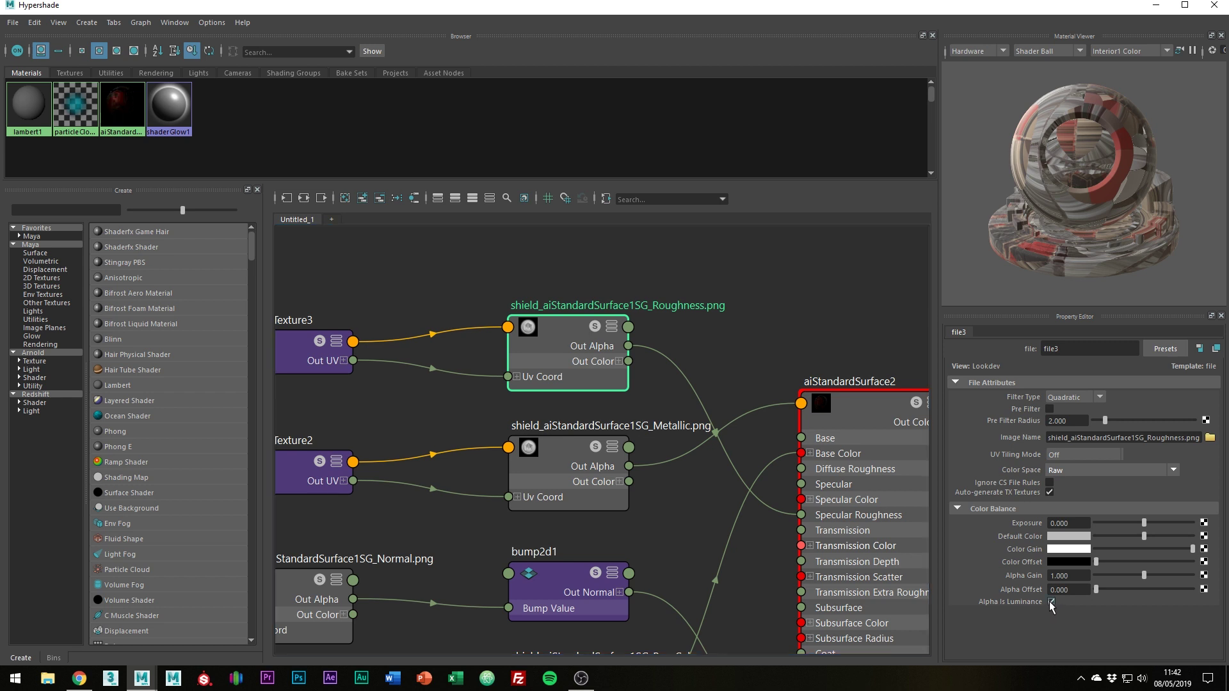
# - Replace the metallic texture's Out Alpha connection with a link from its Out Color red channel to the material's metalness
pyautogui.press('a')
pyautogui.scroll(4, 615, 428)
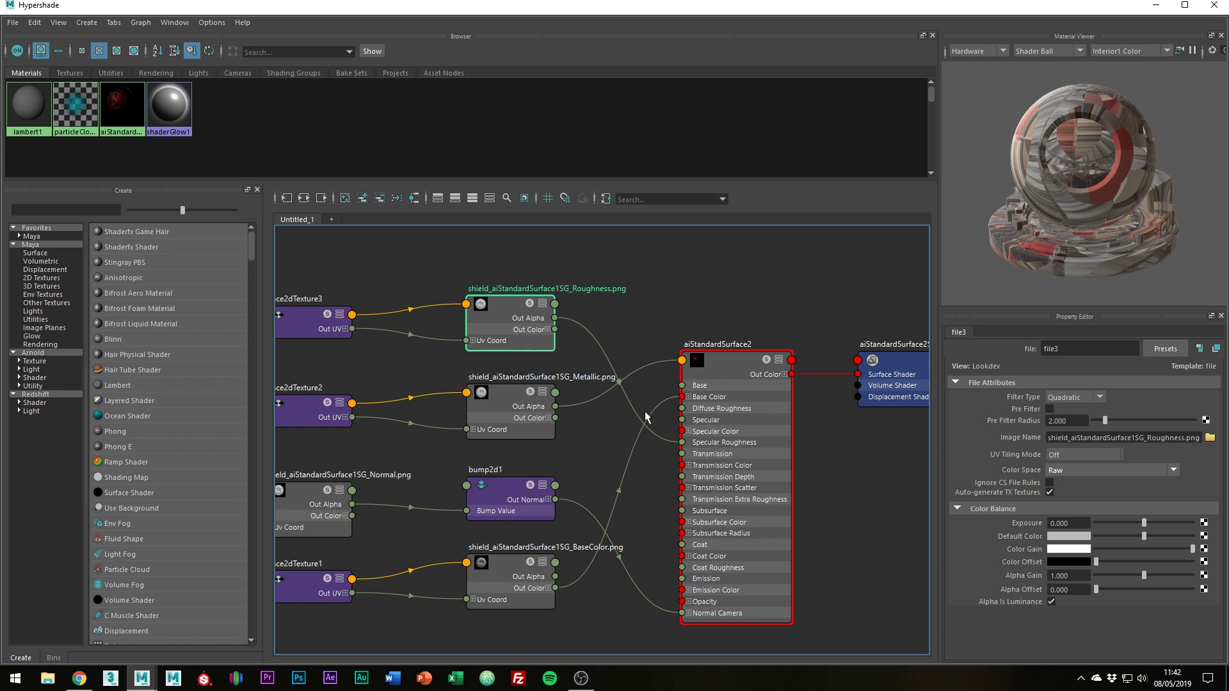
pyautogui.click(568, 402)
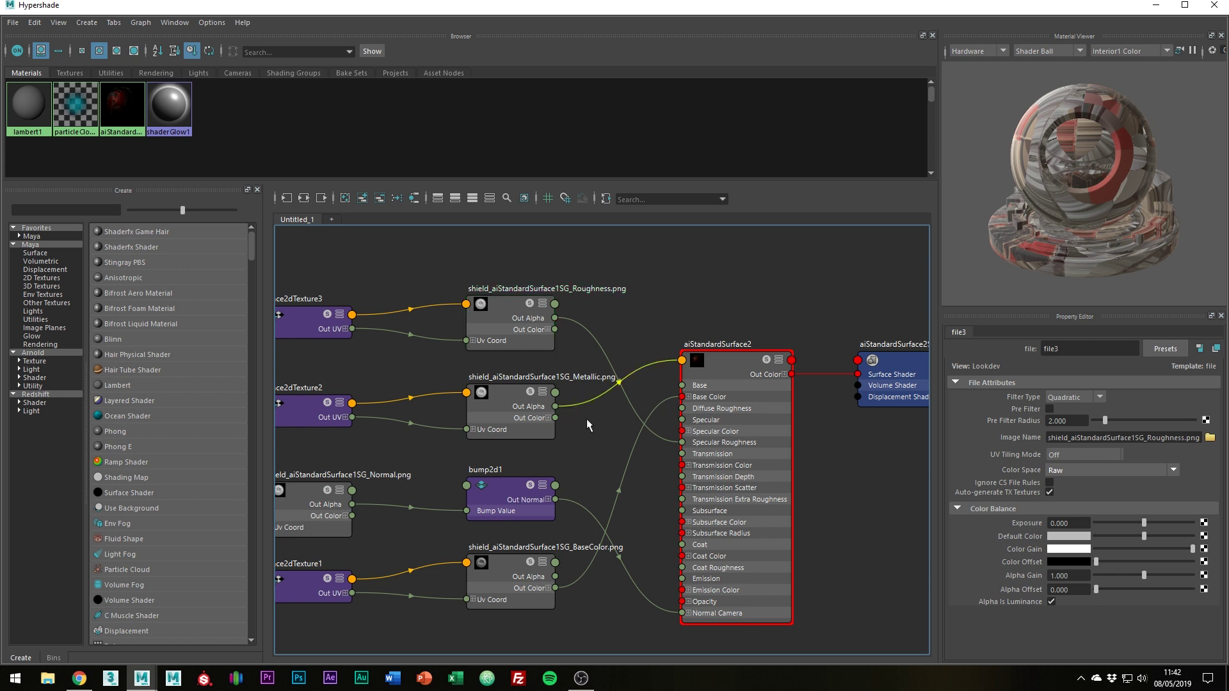
pyautogui.press('Delete')
pyautogui.click(548, 417)
pyautogui.moveTo(555, 428); pyautogui.dragTo(684, 365)
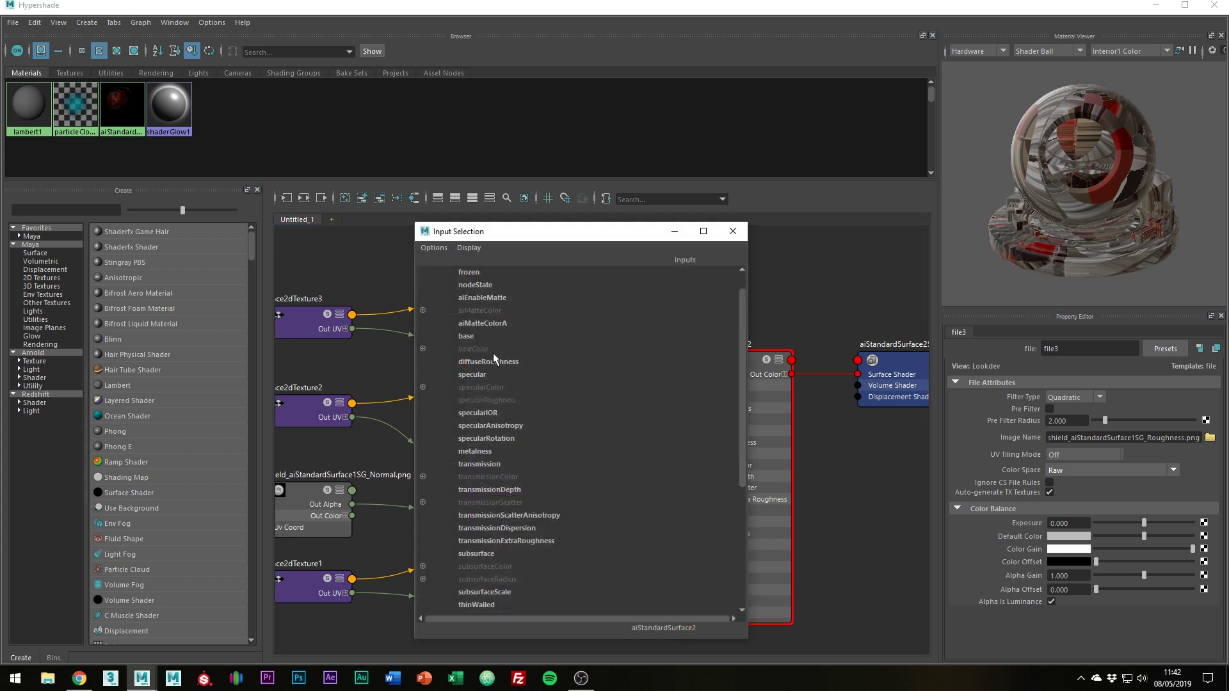
pyautogui.click(480, 452)
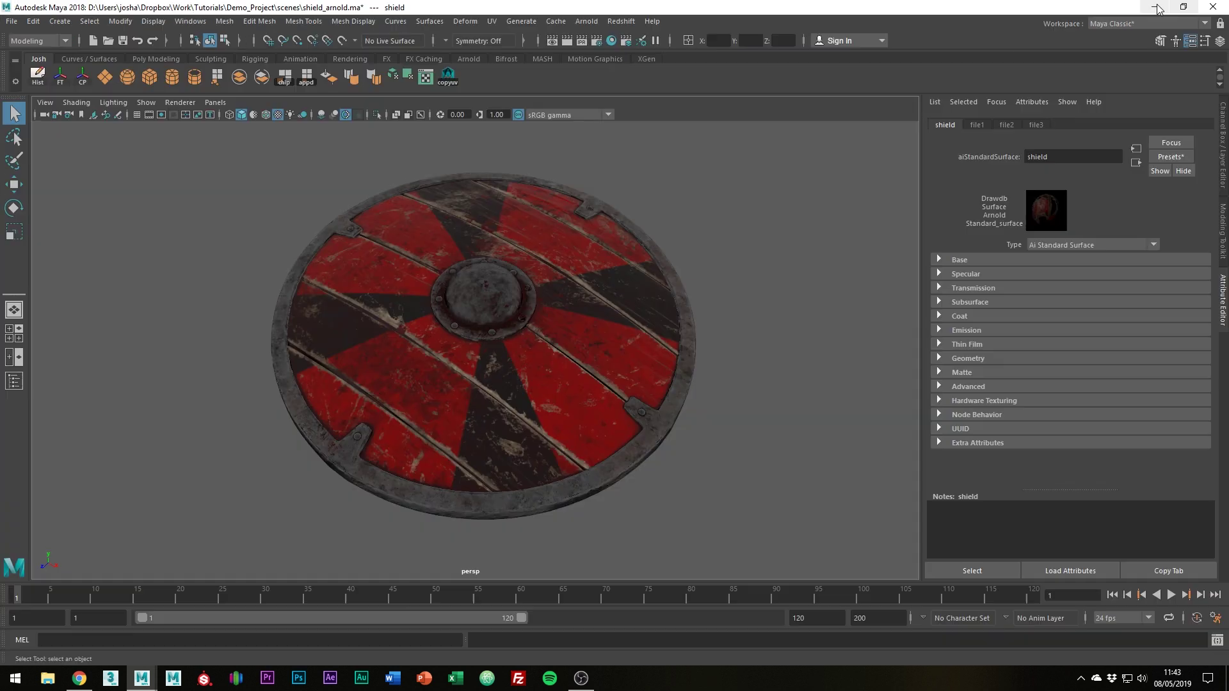
# - Add an Arnold area light beside the shield, then raise it and tilt it down toward the shield
pyautogui.scroll(-3, 563, 237)
pyautogui.press('space')
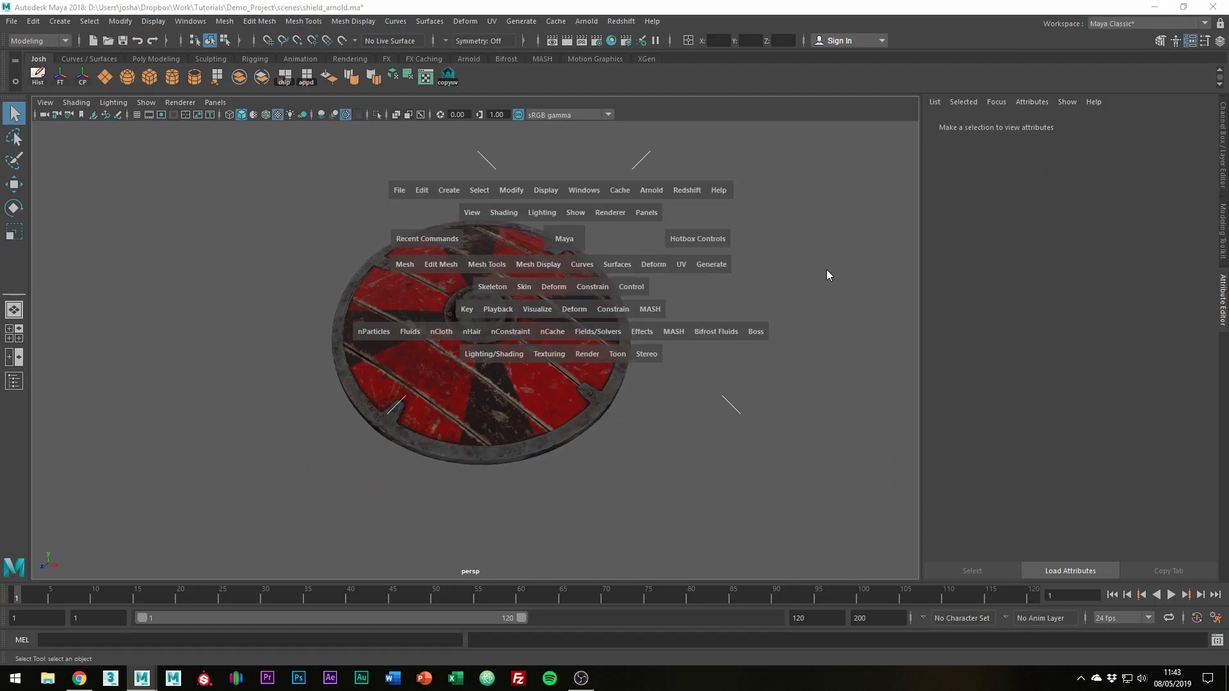
pyautogui.keyDown('alt'); pyautogui.moveTo(512, 332); pyautogui.dragTo(410, 339); pyautogui.keyUp('alt')
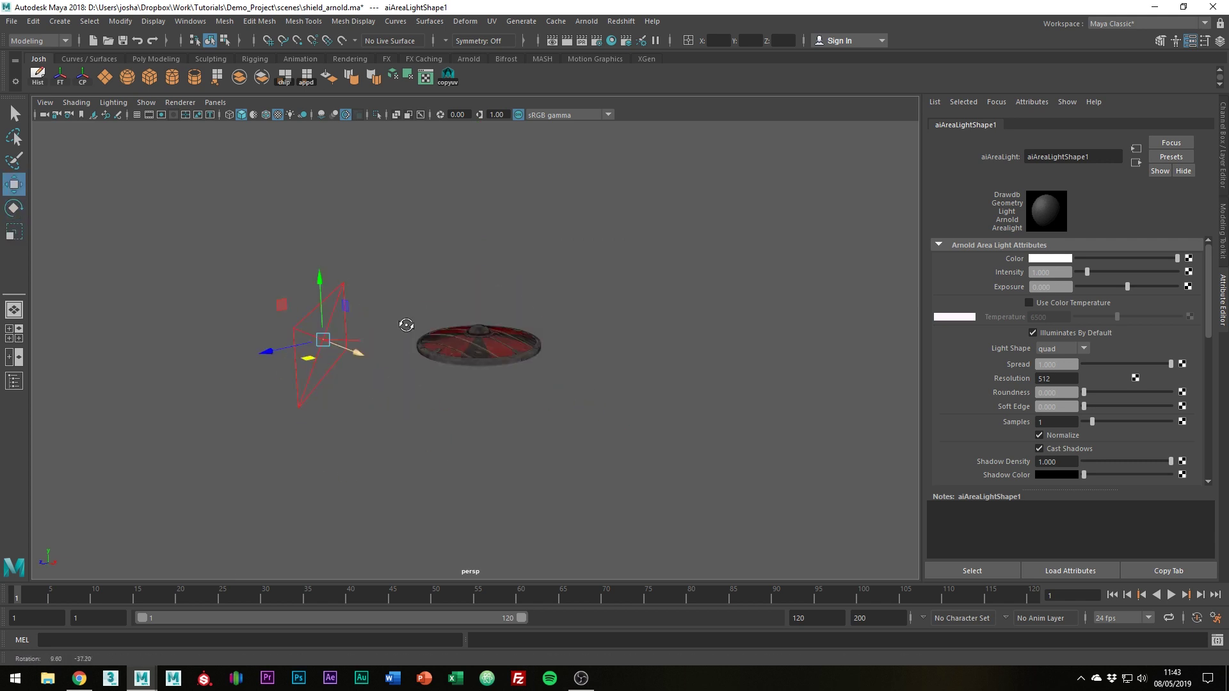
pyautogui.press('e')
pyautogui.moveTo(366, 196); pyautogui.dragTo(359, 275)
pyautogui.press('w')
# - Duplicate the area light, move the copy to the opposite side of the shield and rotate it to face the shield
pyautogui.hotkey('ctrl', 'd')
pyautogui.moveTo(317, 248); pyautogui.dragTo(564, 359)
pyautogui.press('e')
pyautogui.moveTo(644, 329); pyautogui.dragTo(688, 347)
pyautogui.press('w')
# - Set the raised original area light to intensity 15, exposure 10 and a color temperature of 4478
pyautogui.click(318, 261)
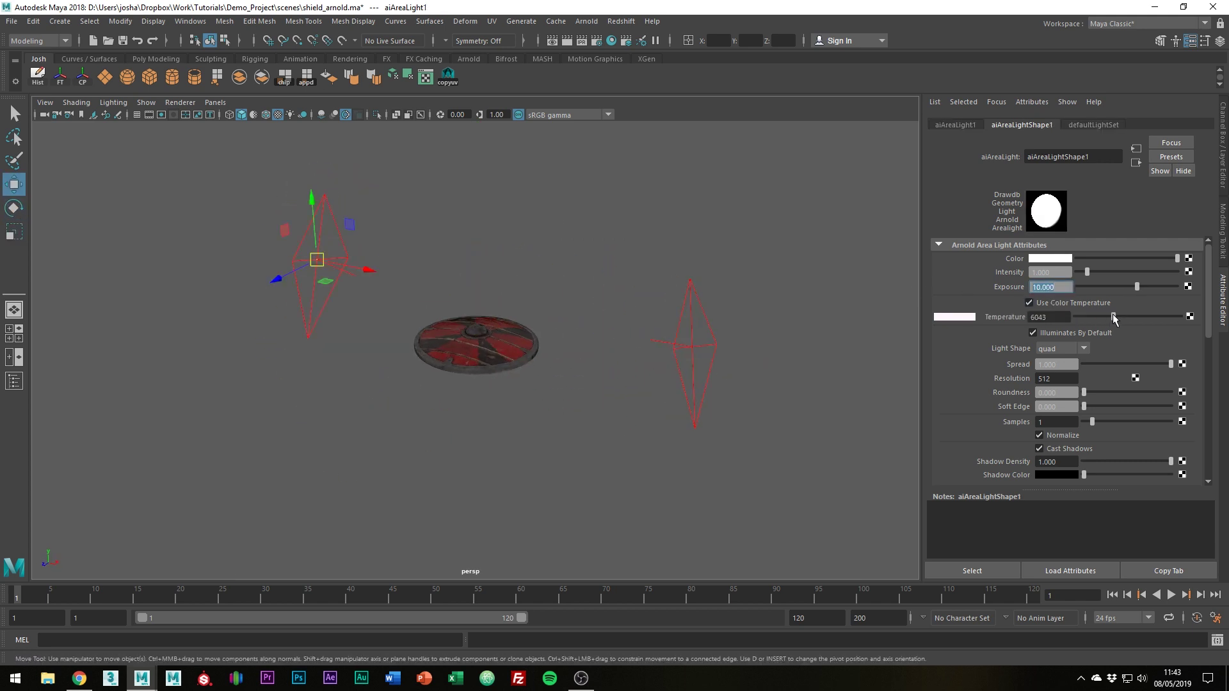
pyautogui.click(693, 358)
pyautogui.moveTo(1086, 272); pyautogui.dragTo(1127, 272)
pyautogui.click(318, 261)
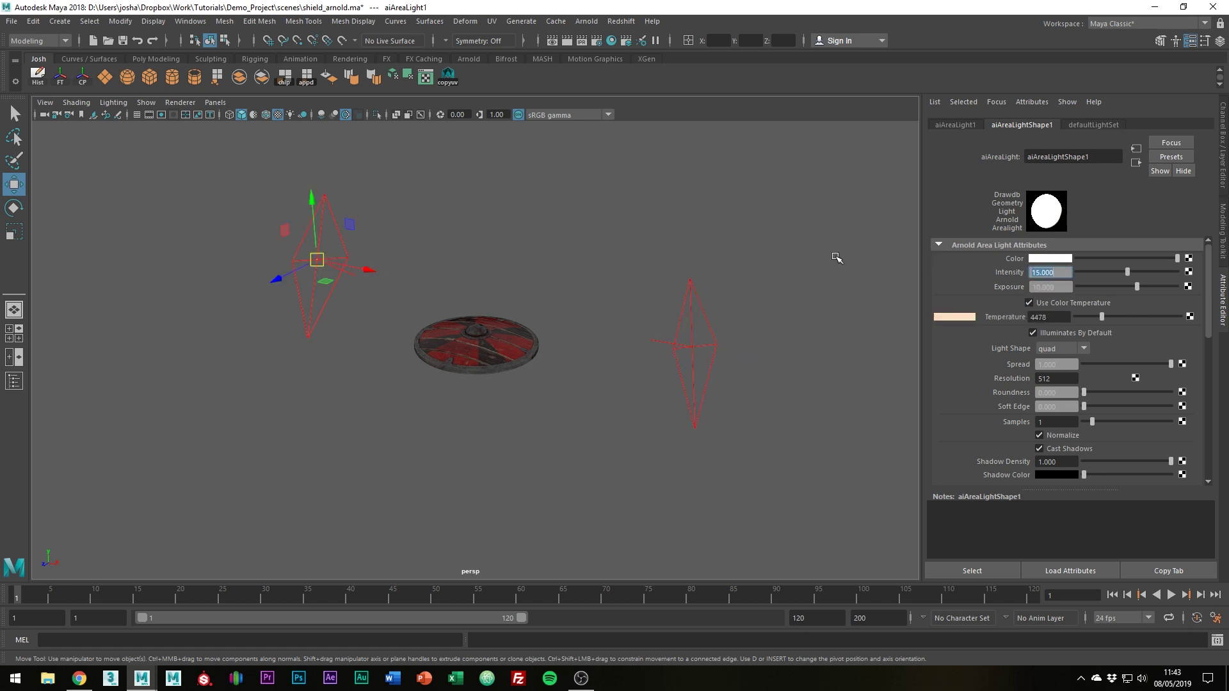
# - Frame the shield closer in the perspective view and render the current frame with Arnold
pyautogui.keyDown('alt'); pyautogui.moveTo(837, 258); pyautogui.dragTo(731, 357, button='right'); pyautogui.keyUp('alt')
pyautogui.click(567, 40)
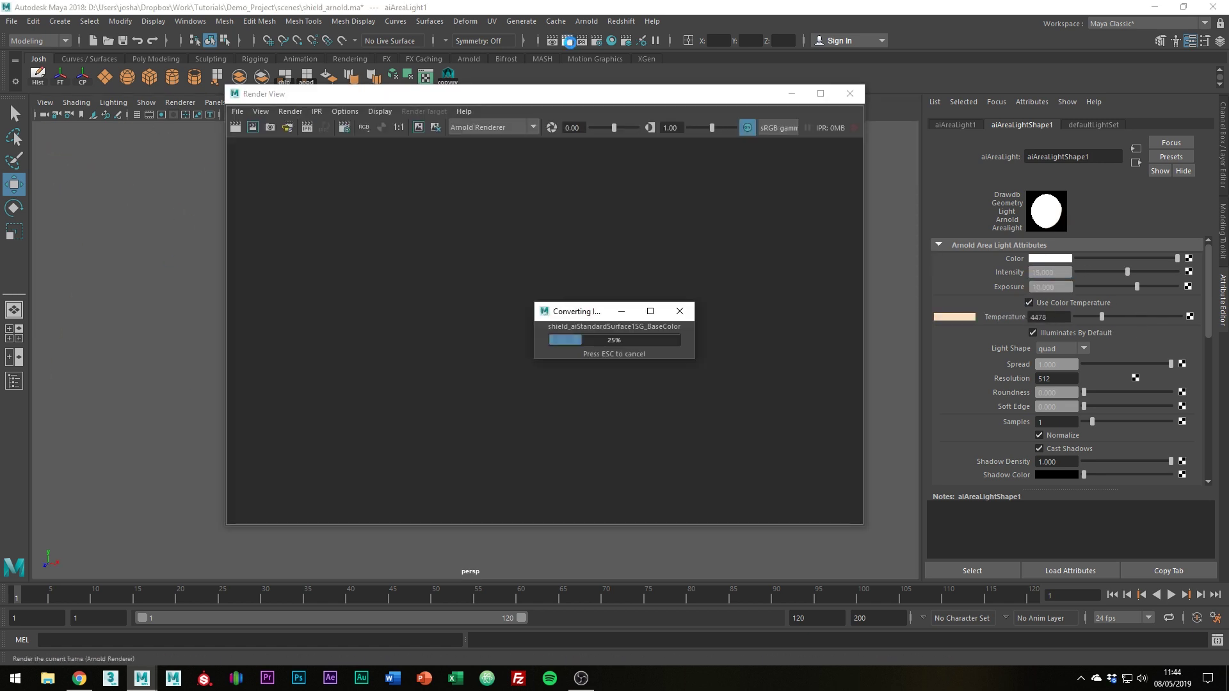